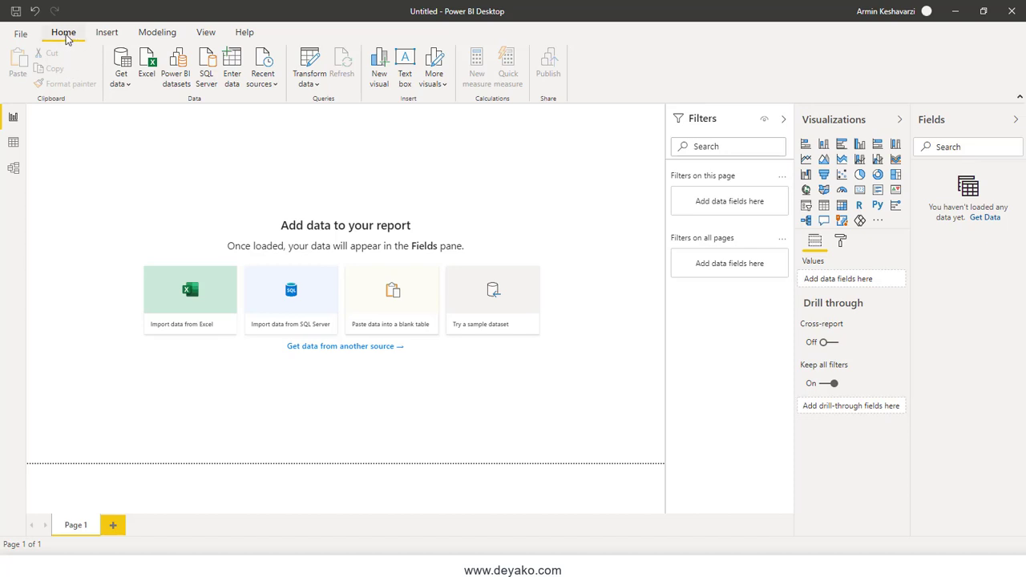
Step: Open Get data > More and scroll the full connector list, from Excel through database sources
{"action": "left_click", "coordinate": [128, 82]}
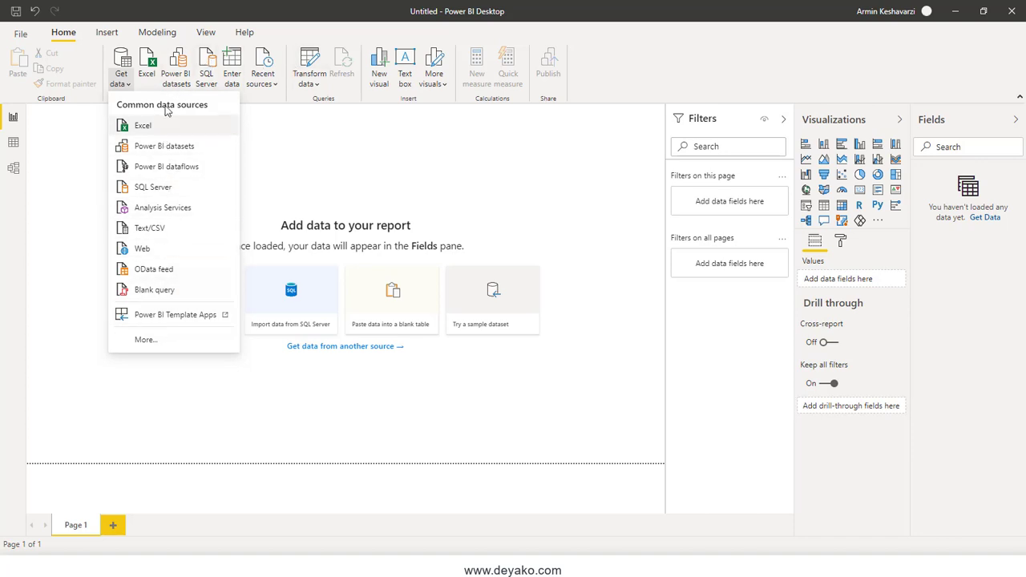
{"action": "left_click", "coordinate": [146, 343]}
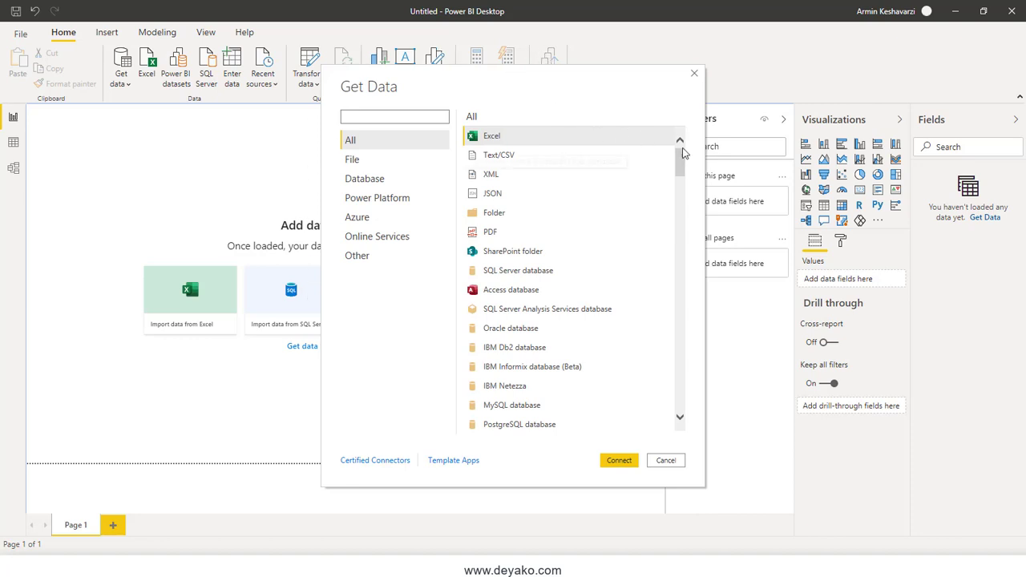
{"action": "mouse_move", "coordinate": [684, 165]}
{"action": "left_mouse_down"}
{"action": "mouse_move", "coordinate": [694, 415]}
{"action": "mouse_move", "coordinate": [707, 154]}
{"action": "left_mouse_up"}
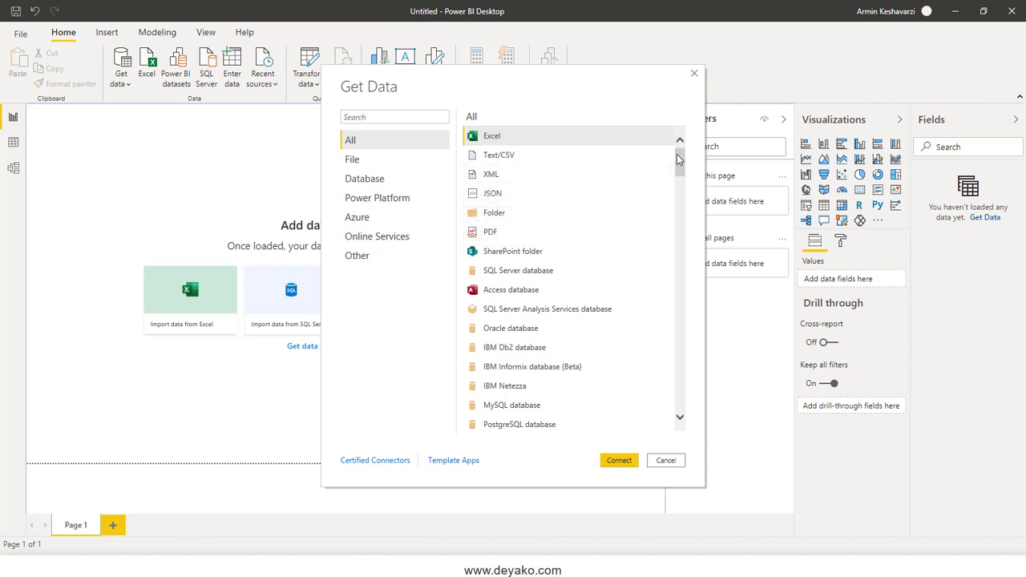
Step: Start a SQL Server database connection, expand its advanced options, then cancel without connecting
{"action": "left_click", "coordinate": [529, 275]}
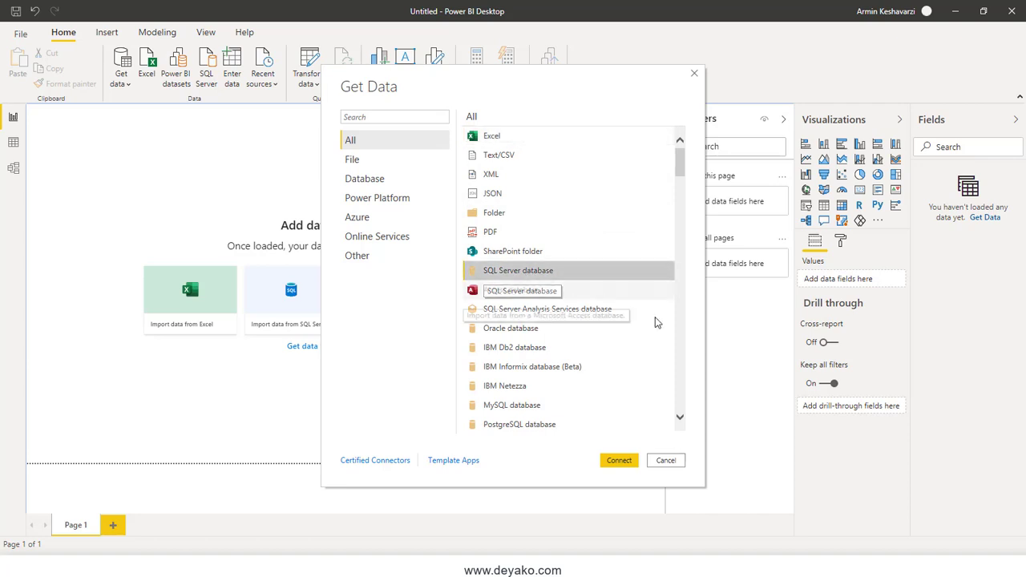
{"action": "left_click", "coordinate": [619, 463]}
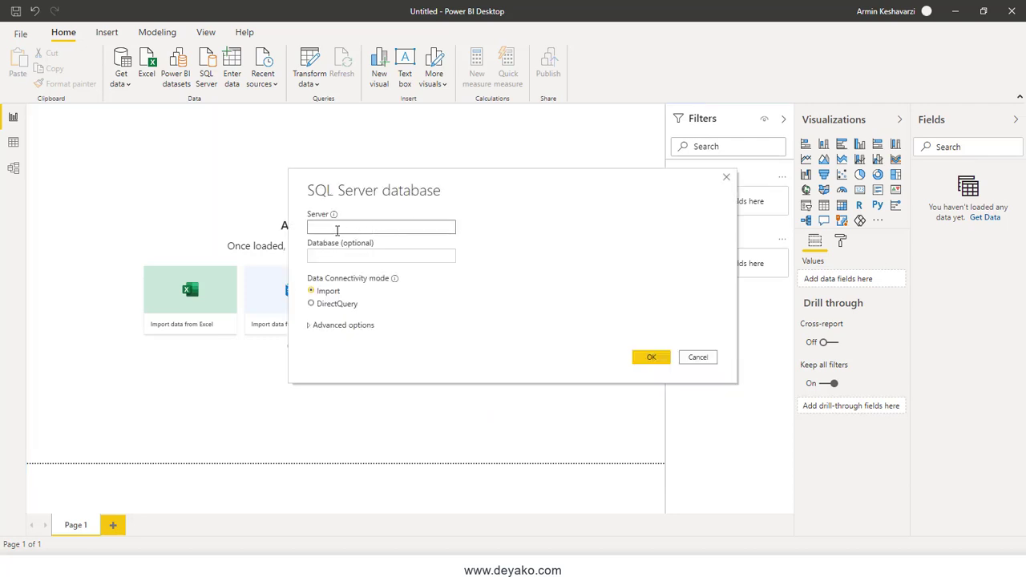
{"action": "left_click", "coordinate": [353, 256]}
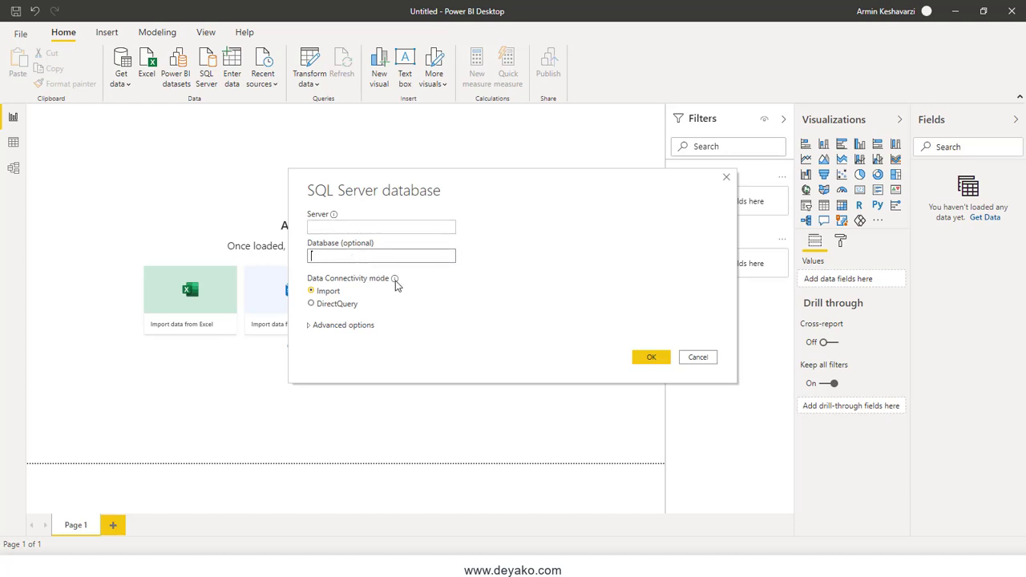
{"action": "left_click", "coordinate": [367, 325]}
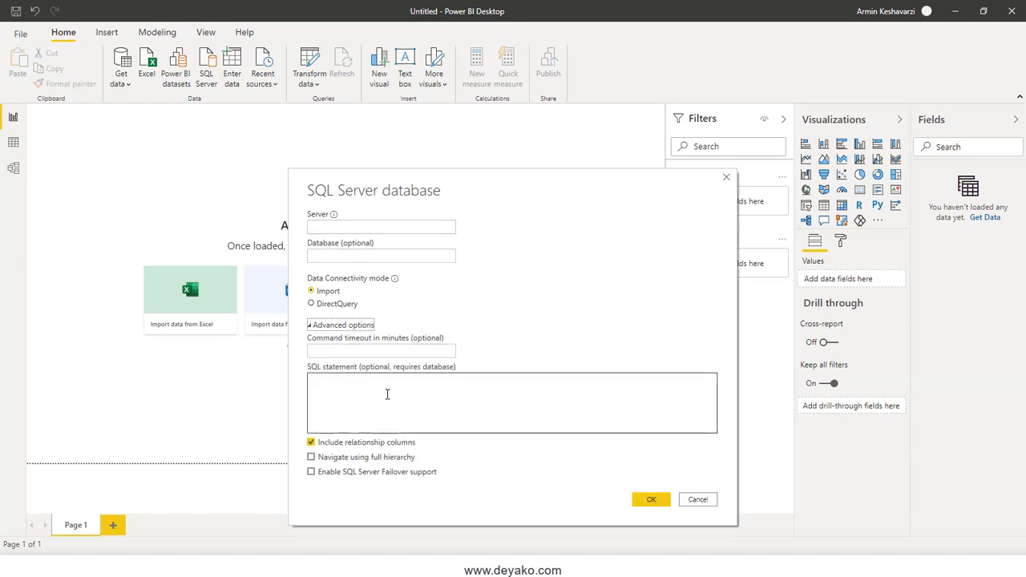
{"action": "left_click", "coordinate": [388, 393]}
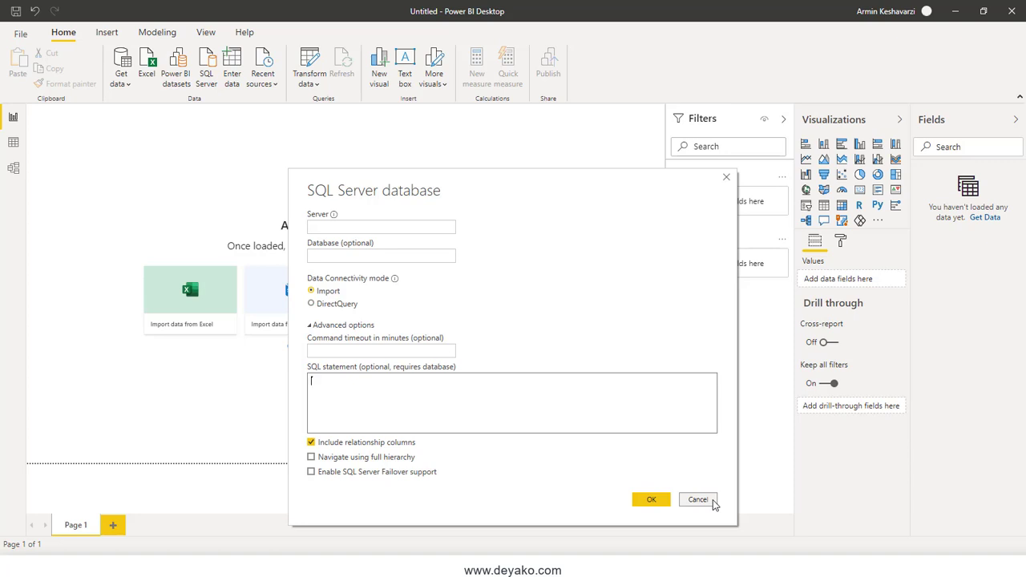
{"action": "left_click", "coordinate": [712, 500]}
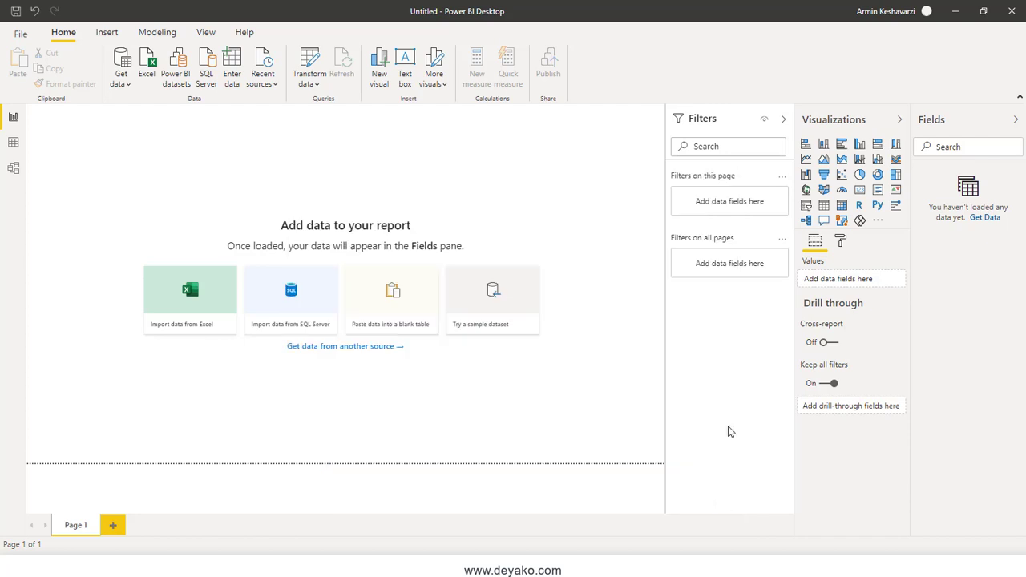
{"action": "left_click", "coordinate": [124, 84]}
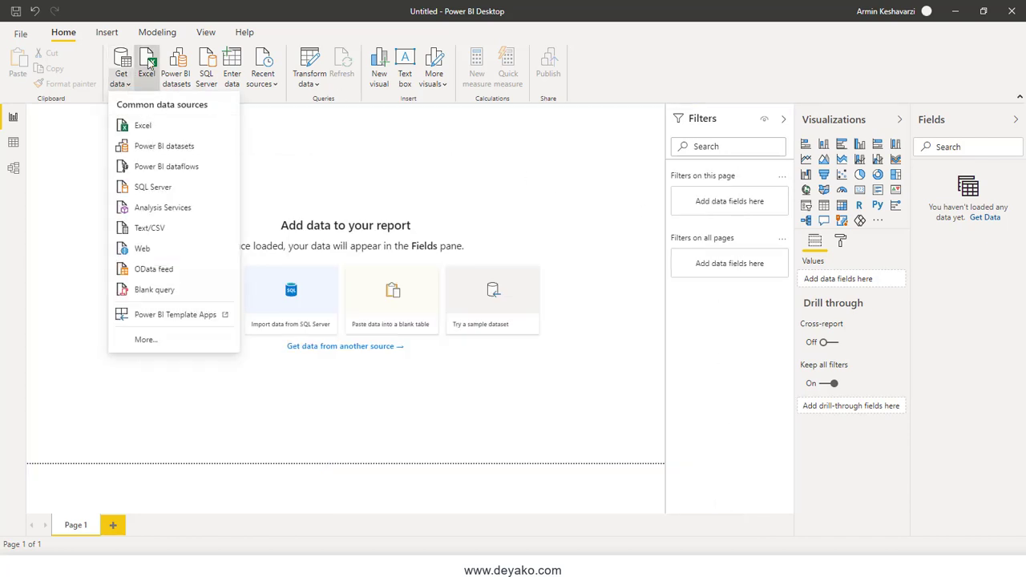
{"action": "left_click", "coordinate": [148, 64]}
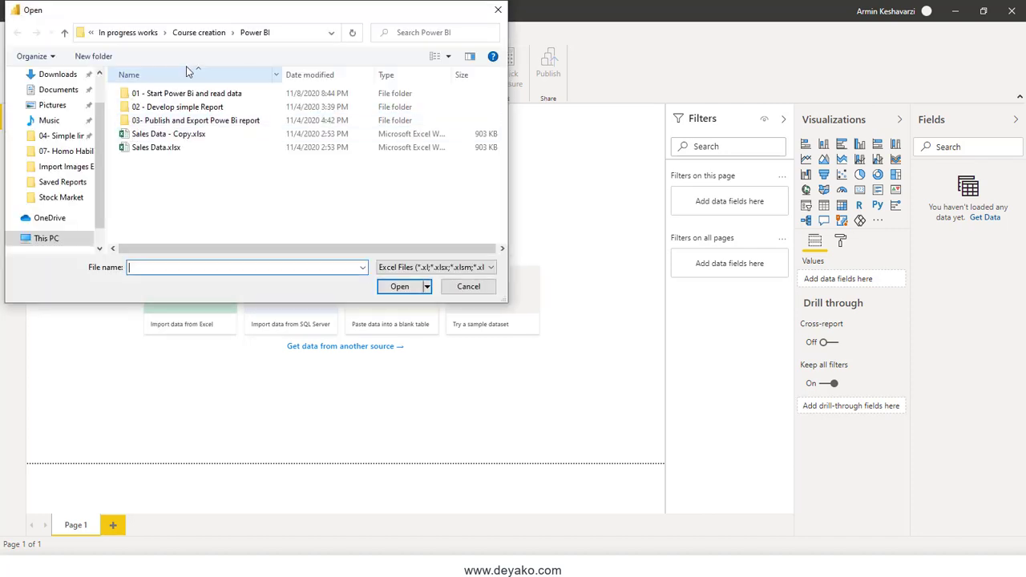
{"action": "left_click", "coordinate": [162, 150]}
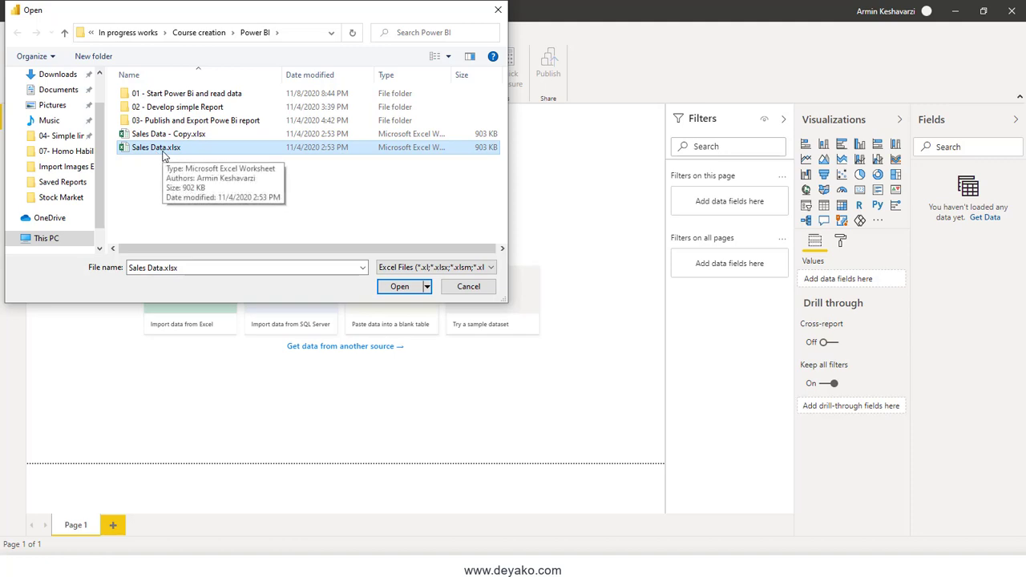
{"action": "left_click", "coordinate": [469, 287]}
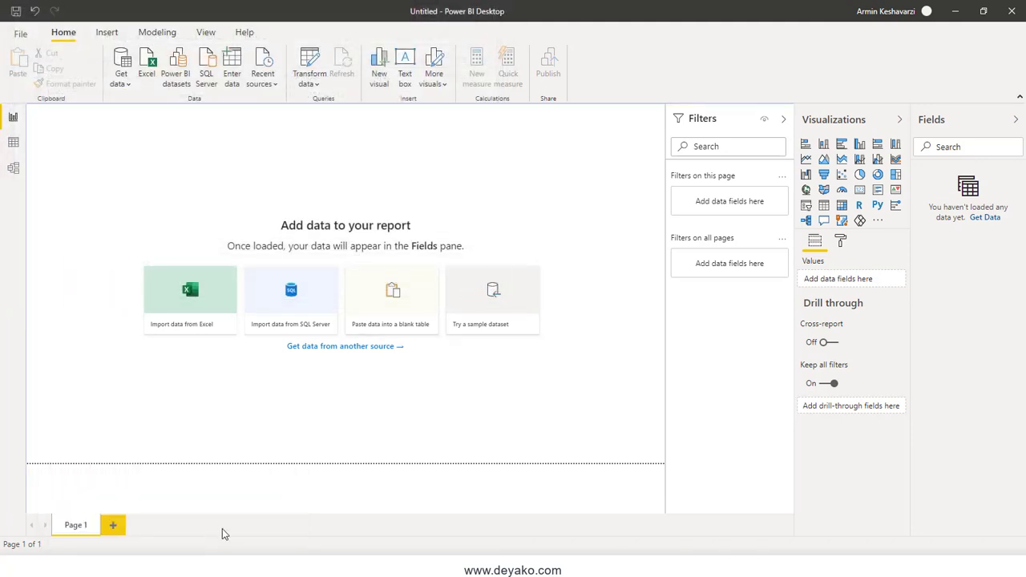
Step: Open Sales Data.xlsx from the Power BI folder in Excel via File Explorer
{"action": "left_click", "coordinate": [265, 510]}
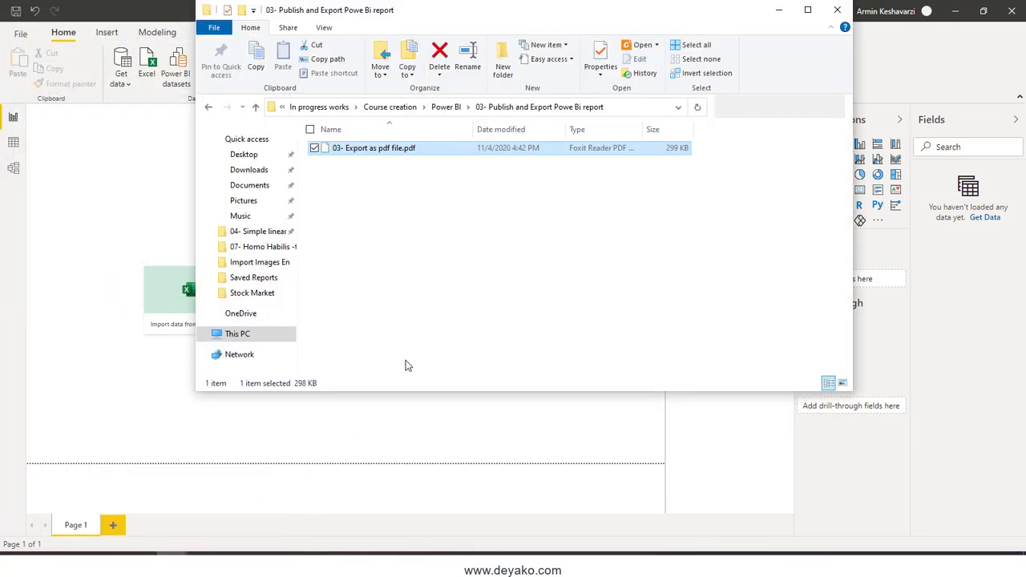
{"action": "left_click", "coordinate": [462, 107]}
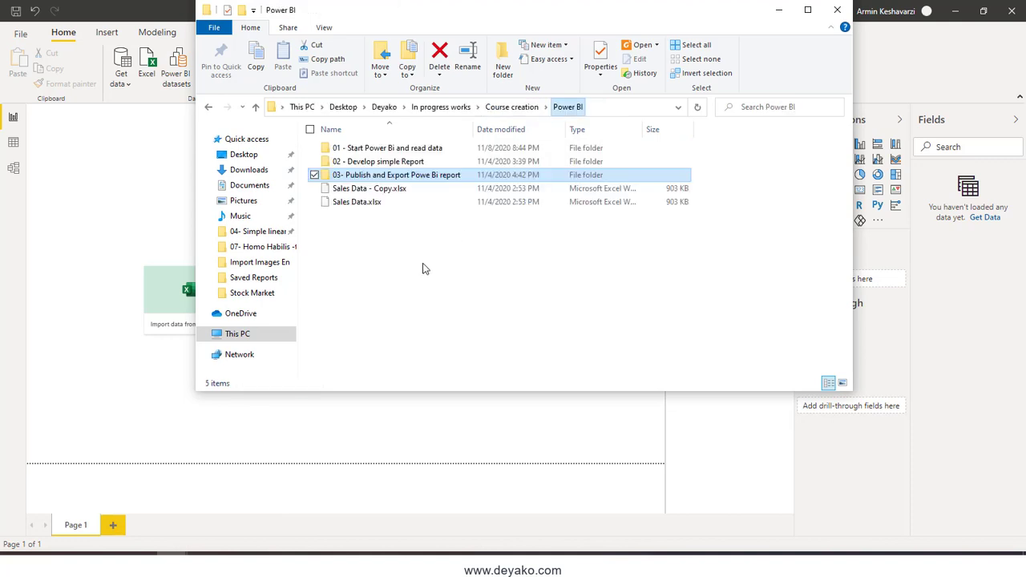
{"action": "left_click", "coordinate": [348, 204]}
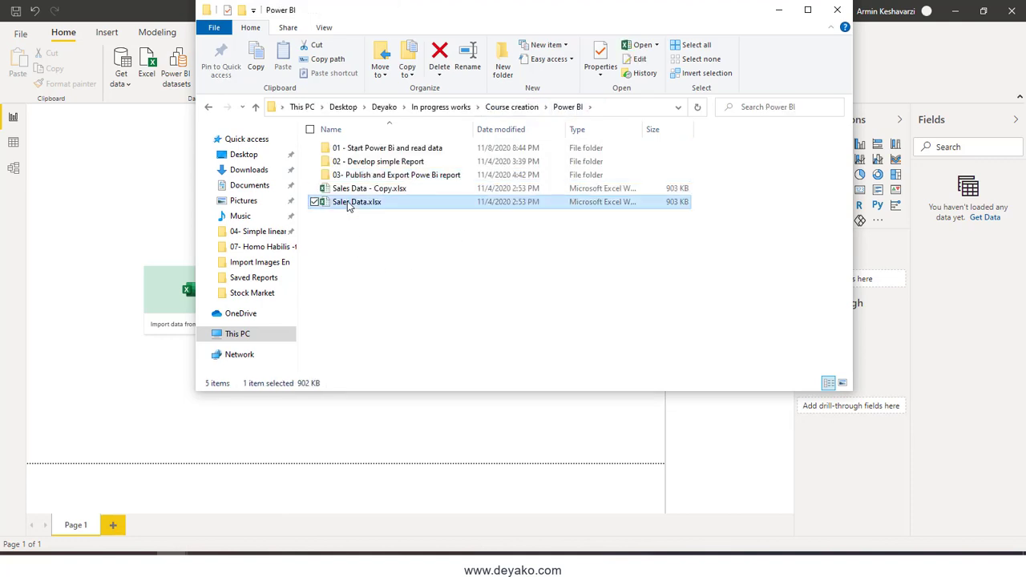
{"action": "double_click", "coordinate": [353, 202]}
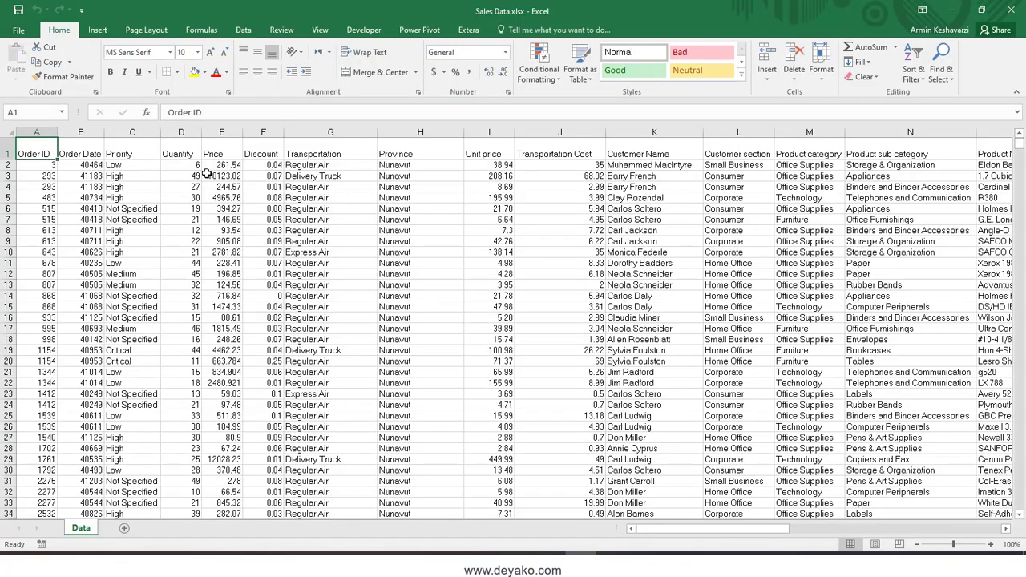
{"action": "mouse_move", "coordinate": [690, 535]}
{"action": "left_mouse_down"}
{"action": "mouse_move", "coordinate": [864, 536]}
{"action": "mouse_move", "coordinate": [673, 535]}
{"action": "left_mouse_up"}
{"action": "left_click", "coordinate": [42, 132]}
{"action": "left_click", "coordinate": [75, 131]}
{"action": "left_click", "coordinate": [149, 132]}
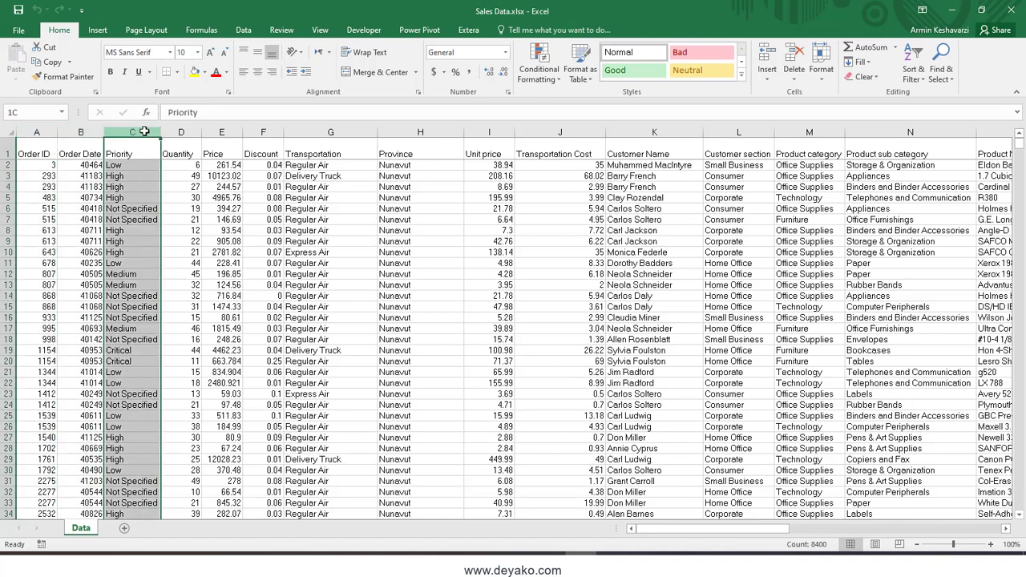
{"action": "left_click", "coordinate": [8, 153]}
{"action": "left_click", "coordinate": [48, 166]}
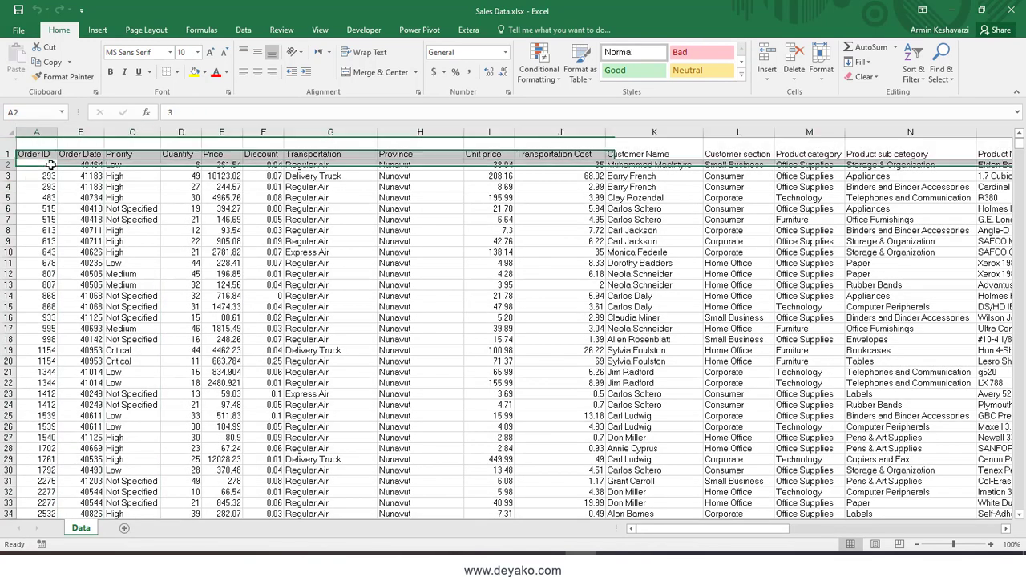
{"action": "scroll", "coordinate": [76, 241], "scroll_direction": "down", "scroll_amount": 6}
{"action": "scroll", "coordinate": [76, 241], "scroll_direction": "down", "scroll_amount": 1}
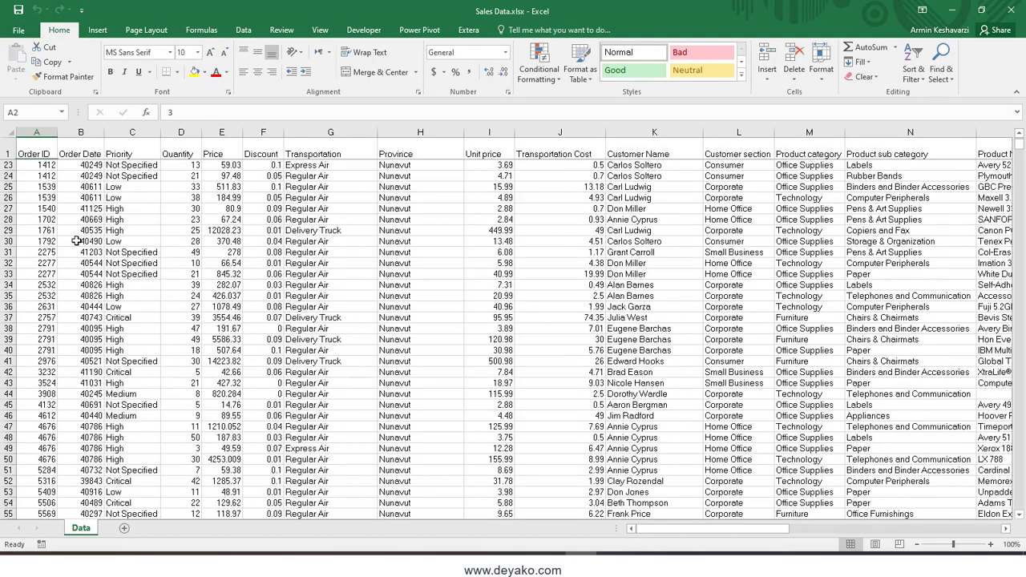
{"action": "scroll", "coordinate": [77, 241], "scroll_direction": "up", "scroll_amount": 7}
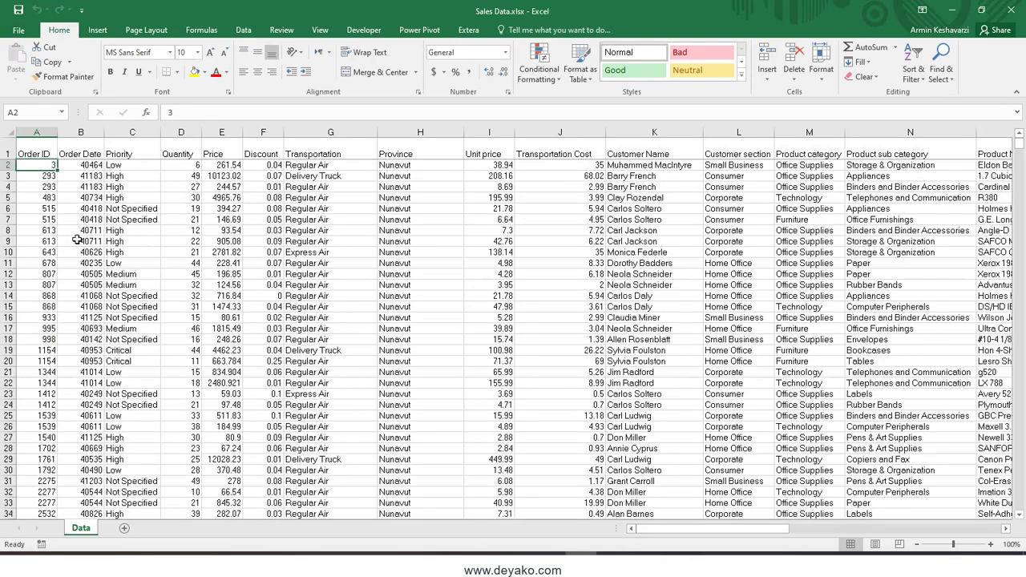
{"action": "key", "text": "ctrl+shift+Down"}
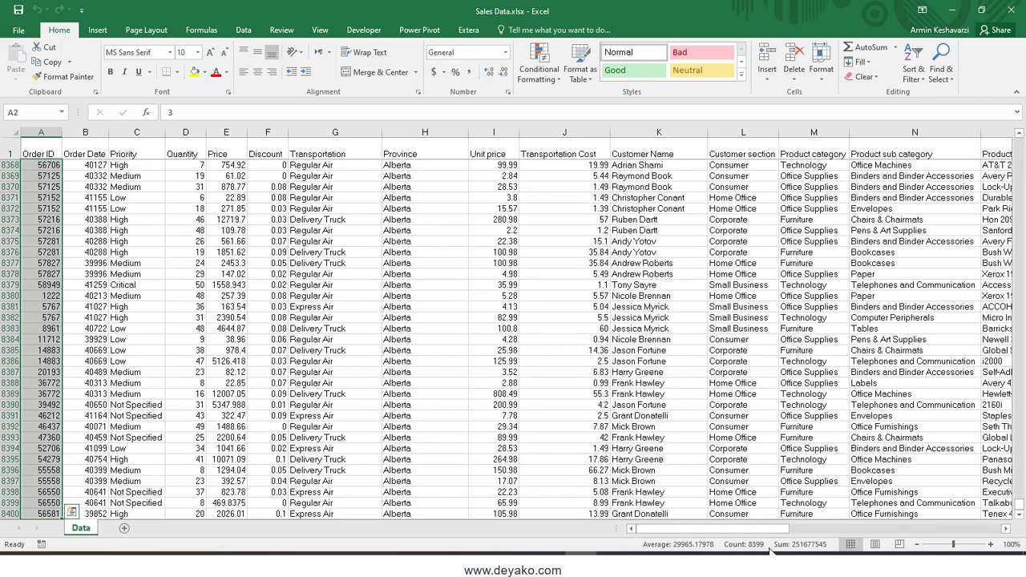
{"action": "scroll", "coordinate": [926, 386], "scroll_direction": "up", "scroll_amount": 1}
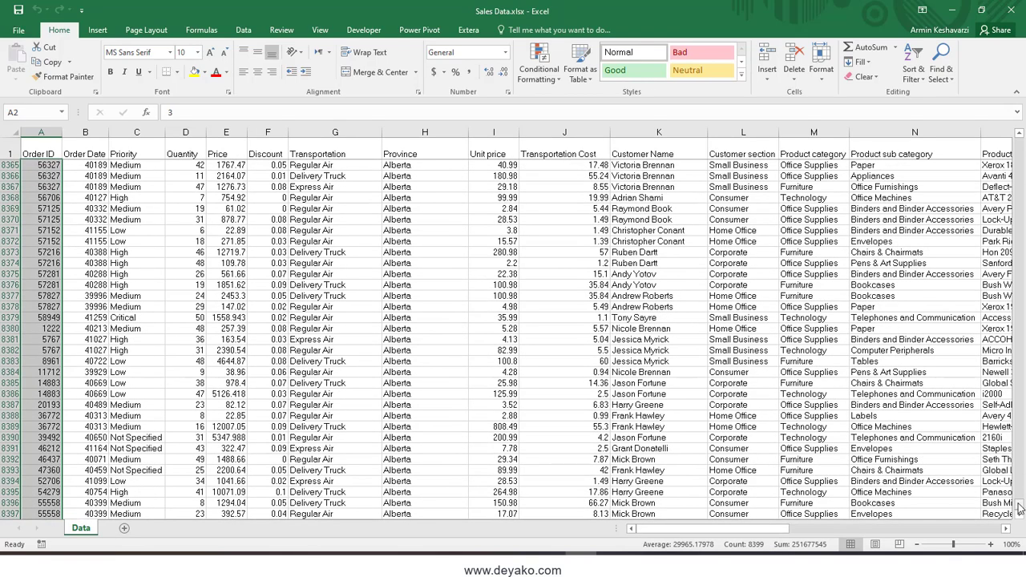
{"action": "left_click_drag", "start_coordinate": [1020, 509], "coordinate": [1018, 138]}
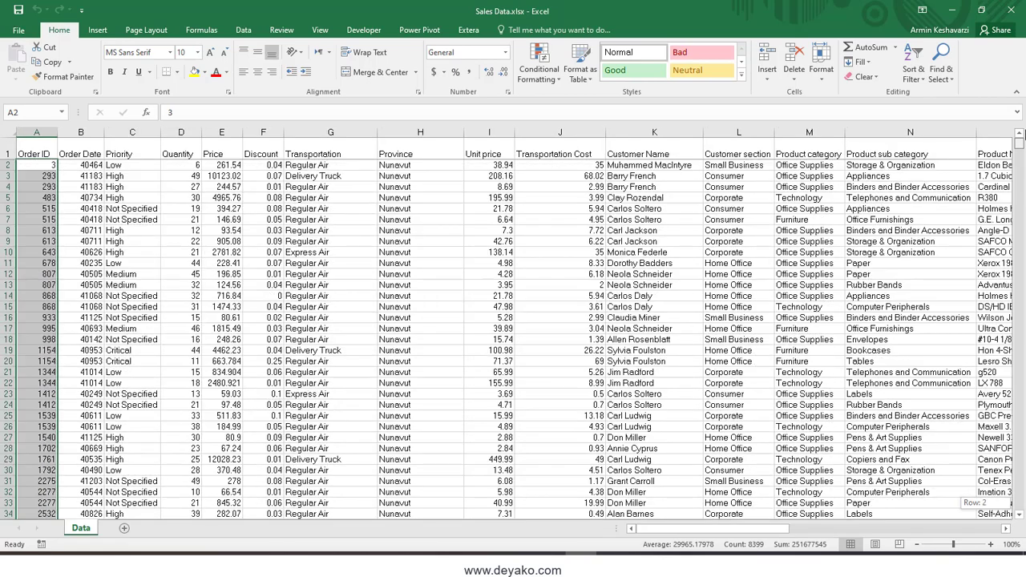
{"action": "left_click", "coordinate": [39, 163]}
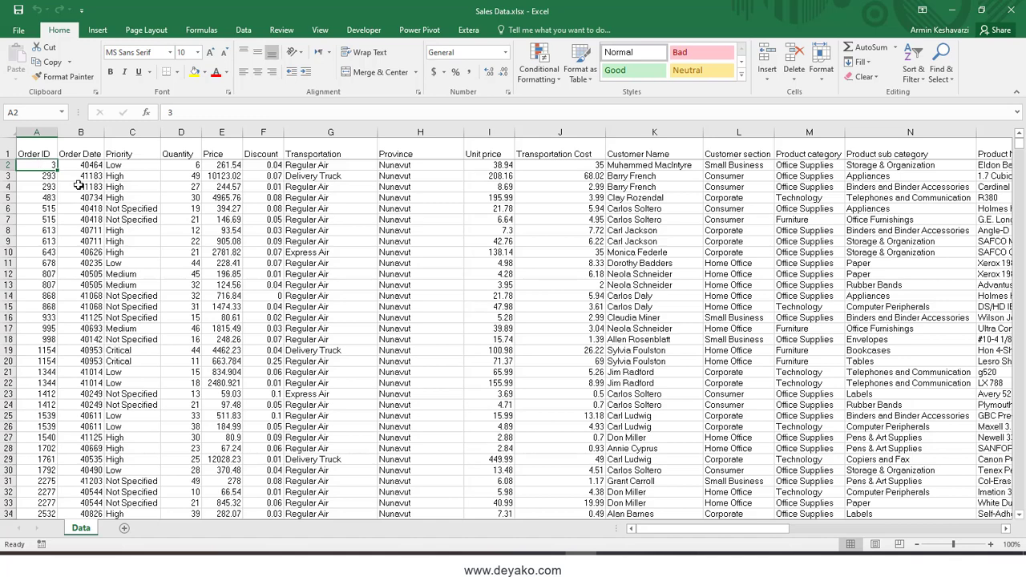
{"action": "left_click", "coordinate": [251, 240]}
{"action": "left_click", "coordinate": [448, 232]}
{"action": "left_click", "coordinate": [692, 241]}
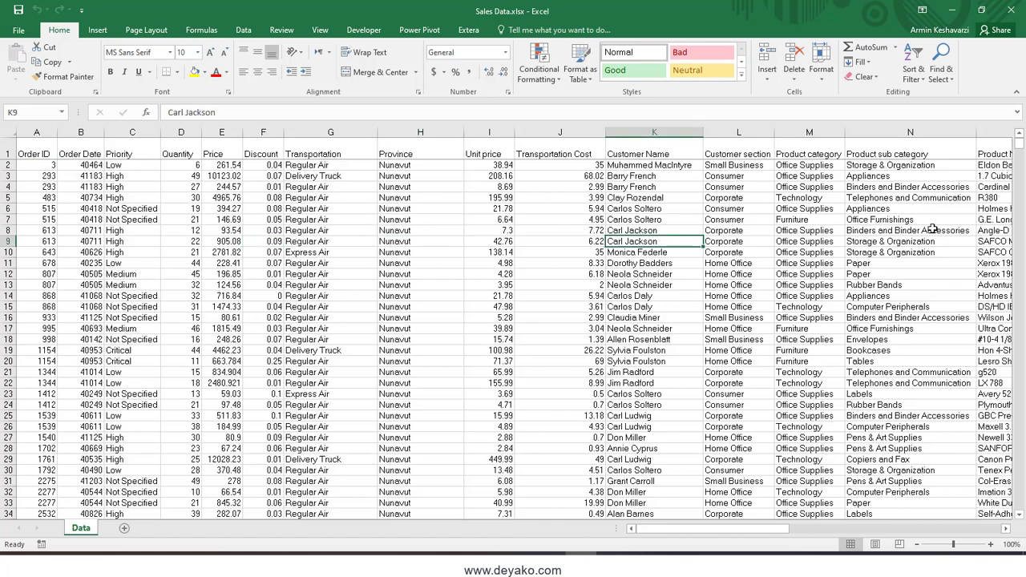
{"action": "left_click", "coordinate": [930, 230]}
{"action": "left_click", "coordinate": [997, 200]}
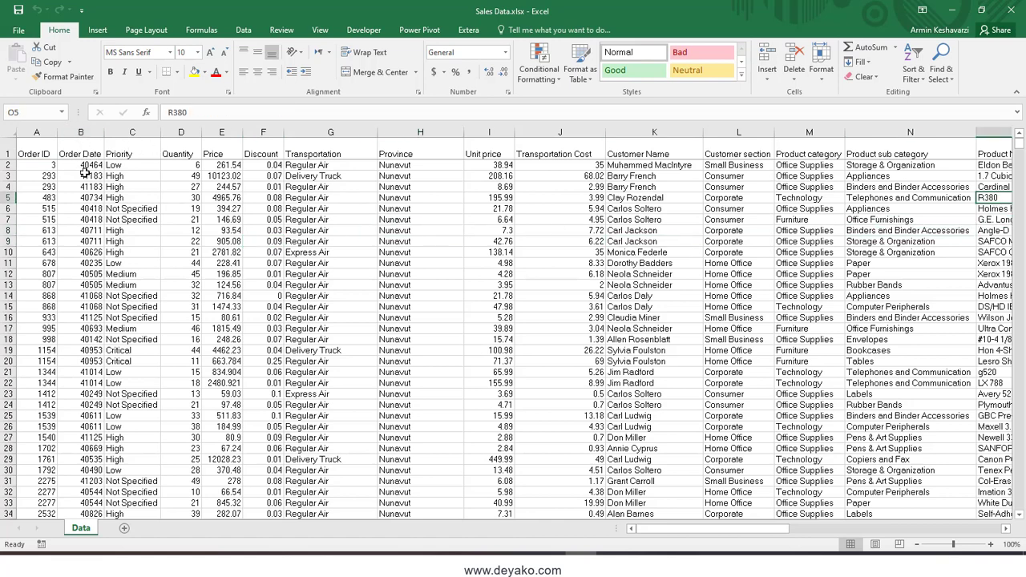
{"action": "left_click", "coordinate": [85, 176]}
{"action": "left_click", "coordinate": [87, 209]}
{"action": "left_click", "coordinate": [86, 254]}
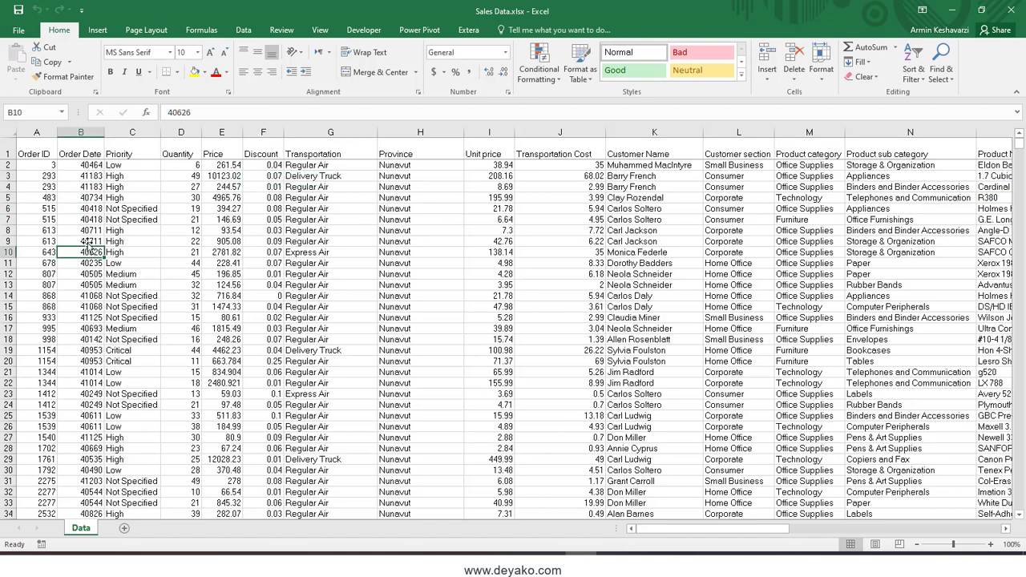
{"action": "left_click", "coordinate": [81, 175]}
{"action": "left_click", "coordinate": [81, 199]}
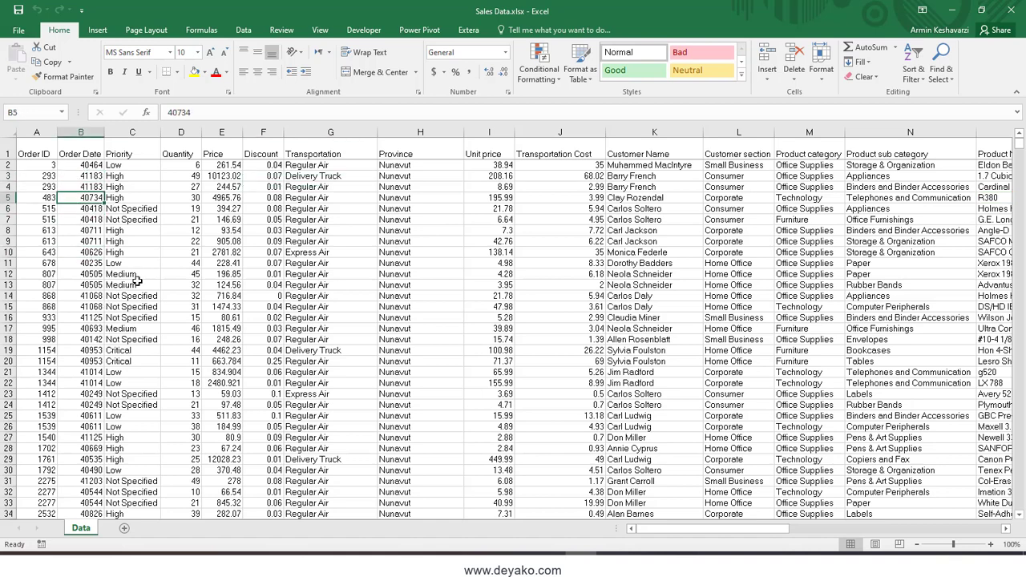
{"action": "left_click", "coordinate": [265, 177]}
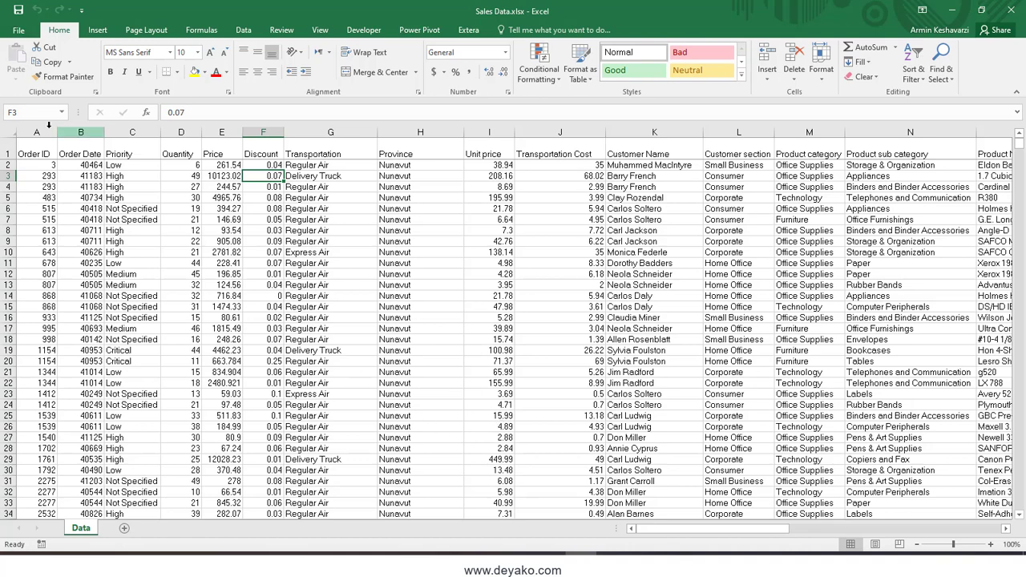
{"action": "mouse_move", "coordinate": [36, 132]}
{"action": "left_mouse_down"}
{"action": "mouse_move", "coordinate": [564, 134]}
{"action": "mouse_move", "coordinate": [956, 158]}
{"action": "left_mouse_up"}
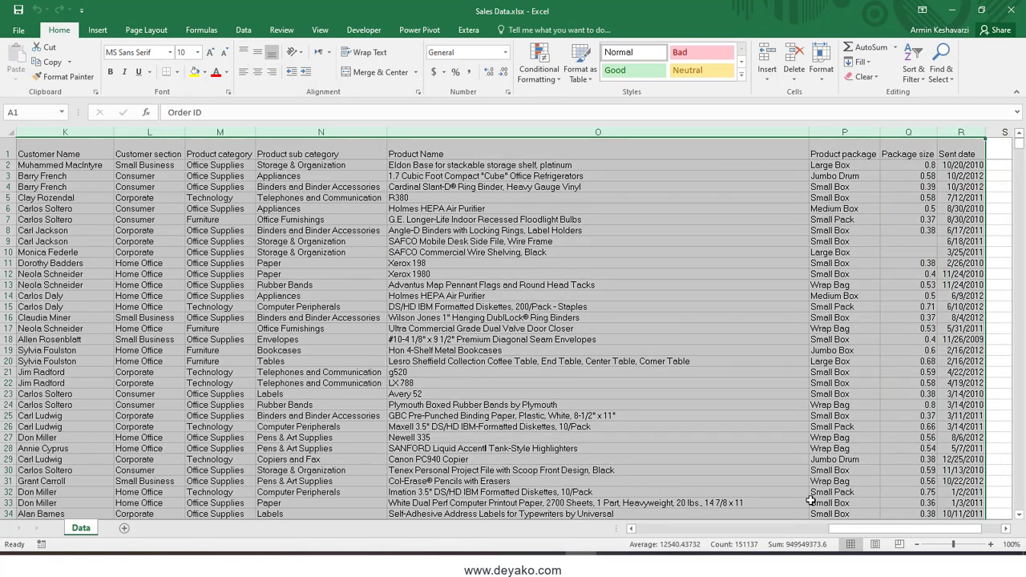
{"action": "left_click_drag", "start_coordinate": [827, 529], "coordinate": [613, 529]}
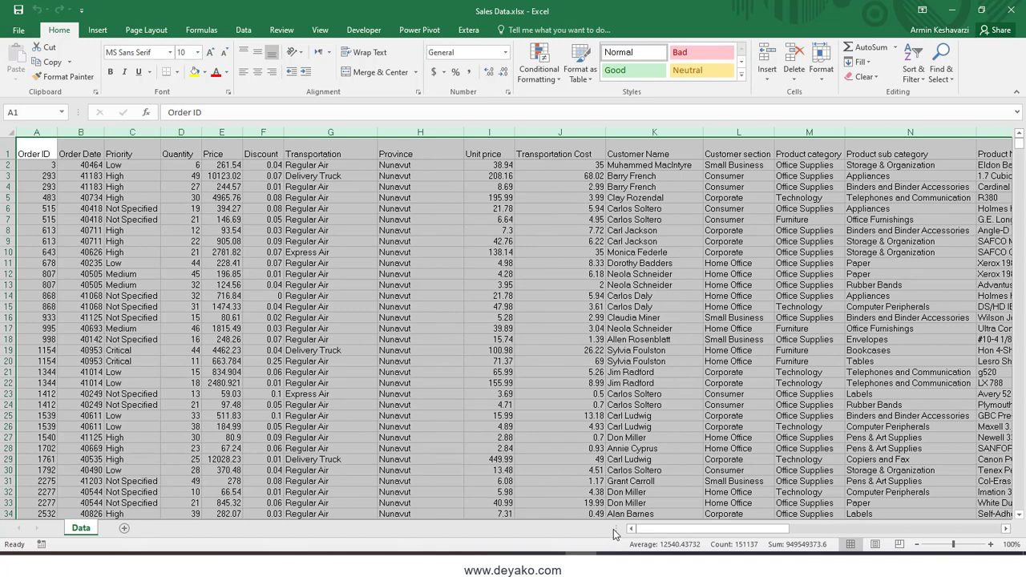
{"action": "left_click", "coordinate": [37, 152]}
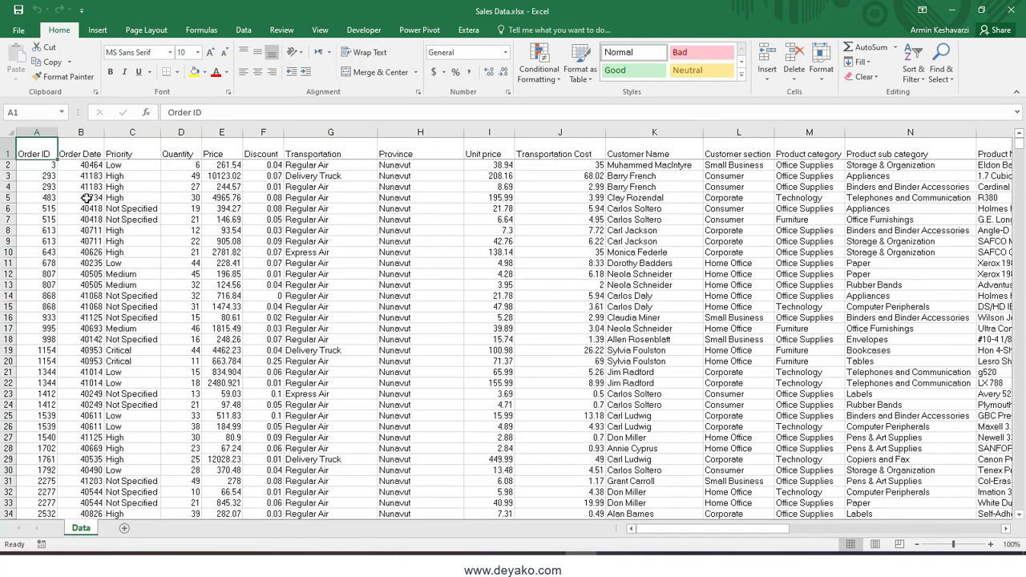
{"action": "left_click", "coordinate": [86, 155]}
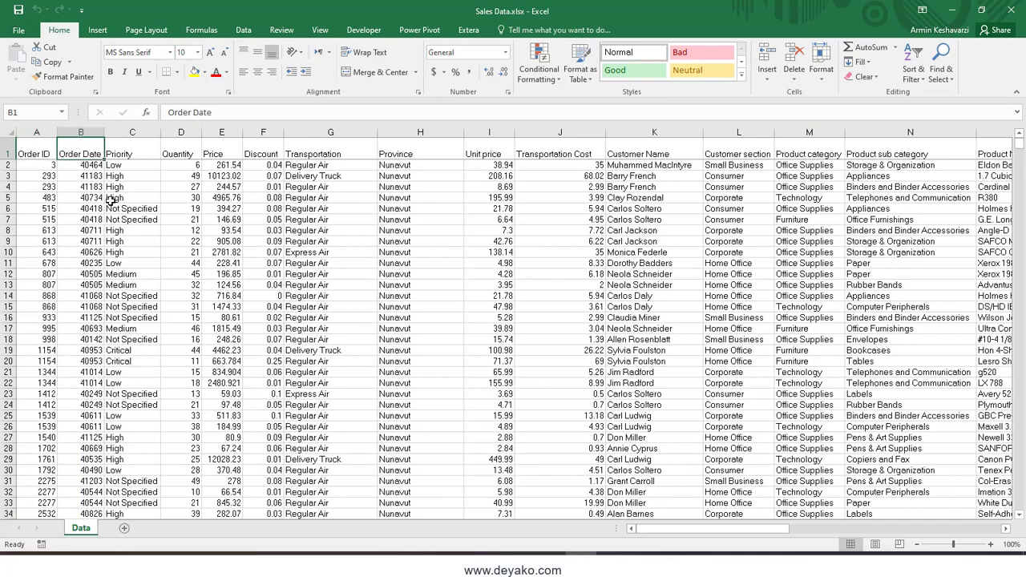
{"action": "left_click", "coordinate": [147, 154]}
{"action": "left_click", "coordinate": [184, 156]}
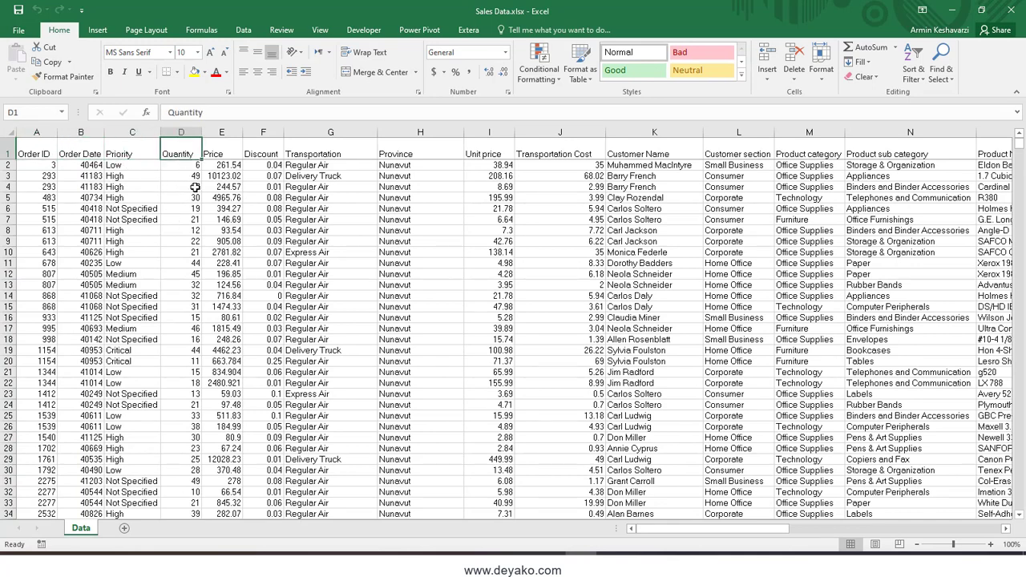
{"action": "left_click", "coordinate": [221, 154]}
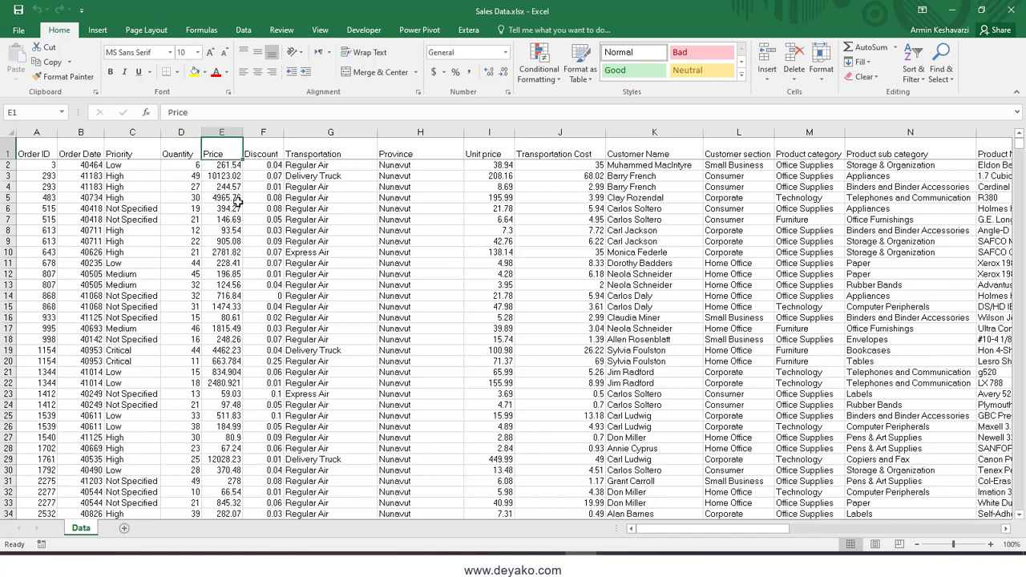
{"action": "left_click", "coordinate": [275, 155]}
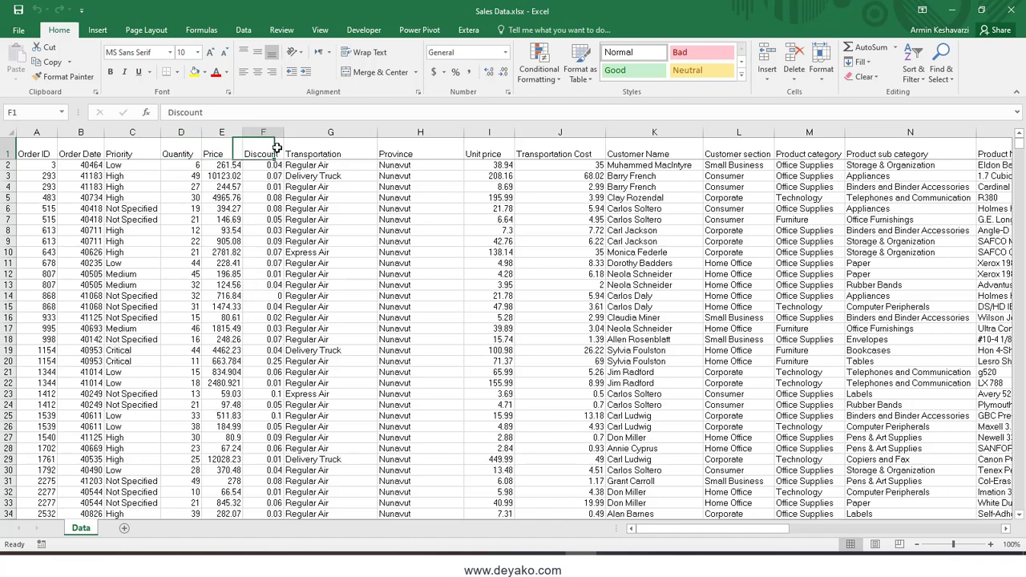
{"action": "left_click", "coordinate": [340, 153]}
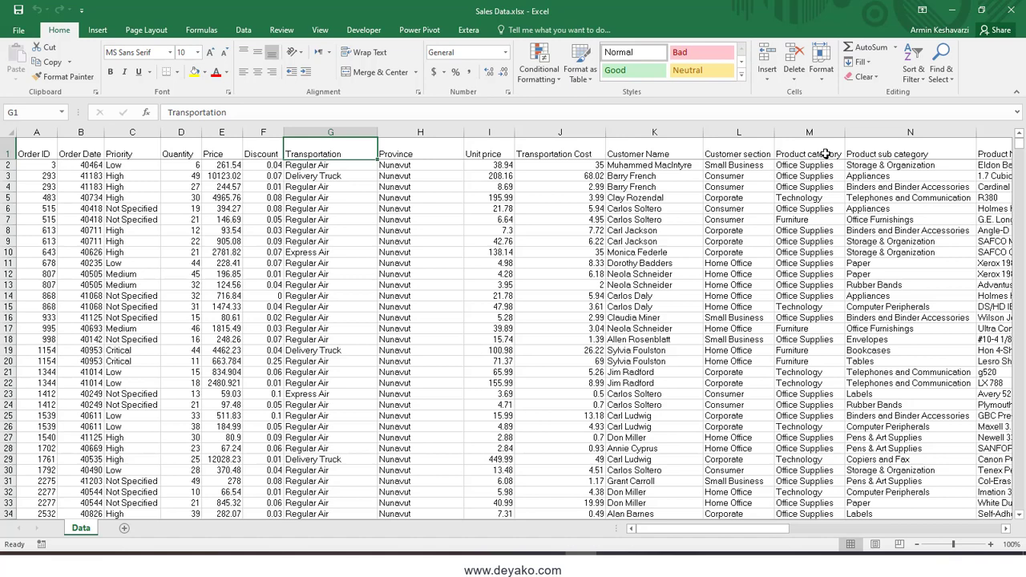
{"action": "left_click", "coordinate": [417, 132]}
{"action": "left_click", "coordinate": [489, 132]}
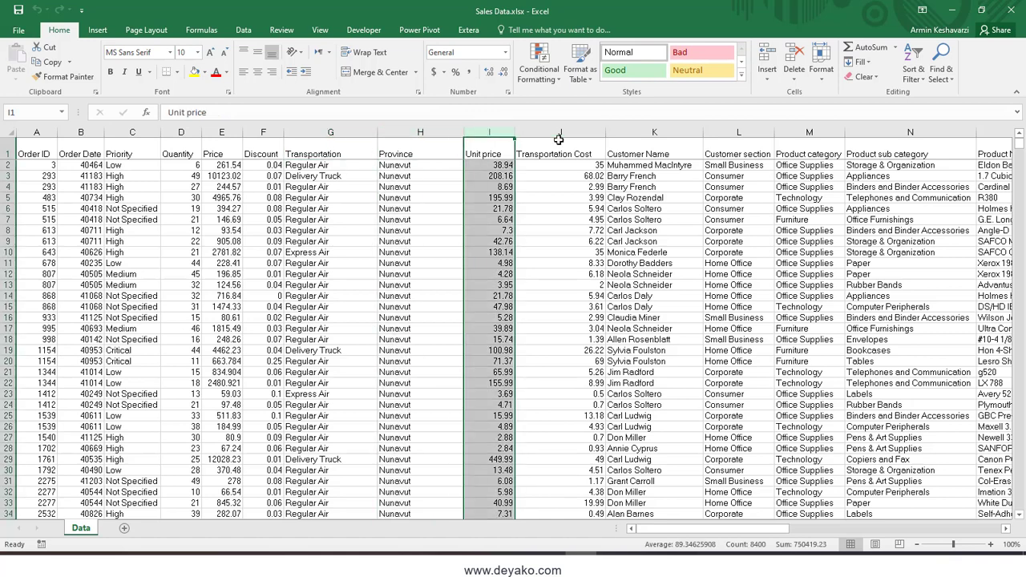
{"action": "left_click", "coordinate": [583, 140]}
{"action": "left_click", "coordinate": [665, 133]}
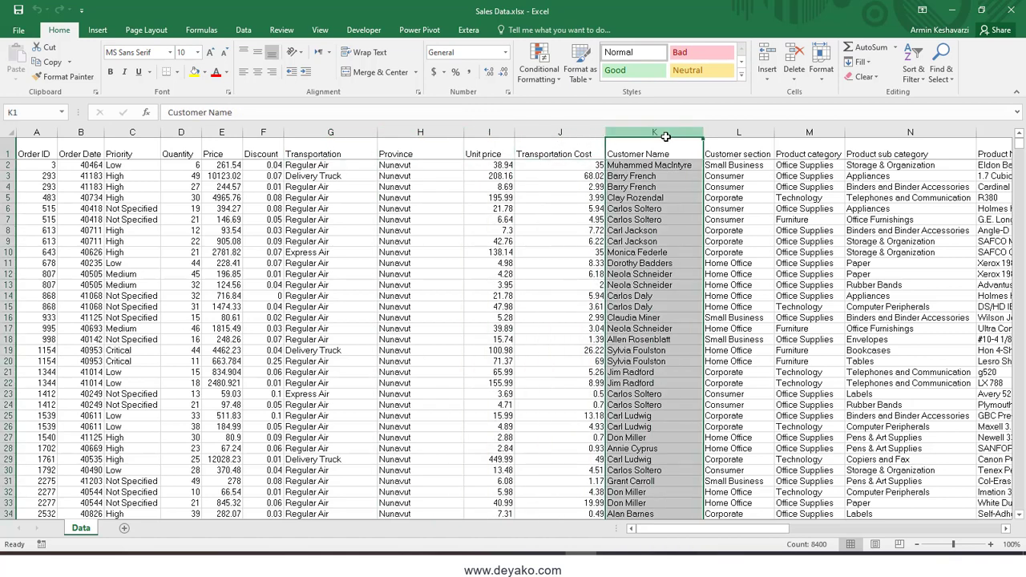
{"action": "mouse_move", "coordinate": [671, 534]}
{"action": "left_mouse_down"}
{"action": "mouse_move", "coordinate": [884, 550]}
{"action": "mouse_move", "coordinate": [607, 553]}
{"action": "left_mouse_up"}
{"action": "left_click_drag", "start_coordinate": [32, 133], "coordinate": [129, 132]}
{"action": "mouse_move", "coordinate": [294, 152]}
{"action": "left_mouse_down"}
{"action": "mouse_move", "coordinate": [879, 198]}
{"action": "mouse_move", "coordinate": [859, 178]}
{"action": "left_mouse_up"}
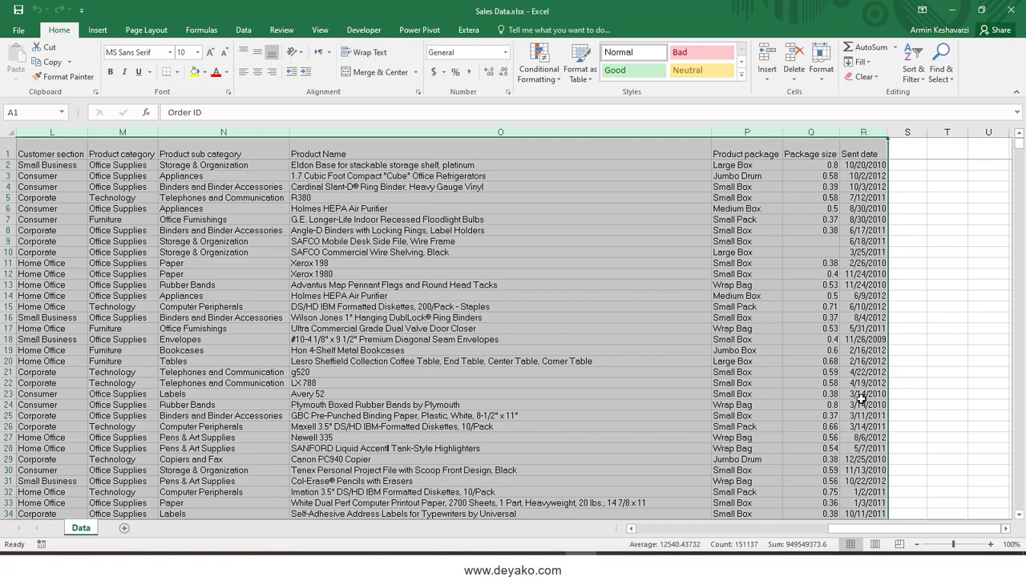
{"action": "left_click_drag", "start_coordinate": [850, 529], "coordinate": [658, 529]}
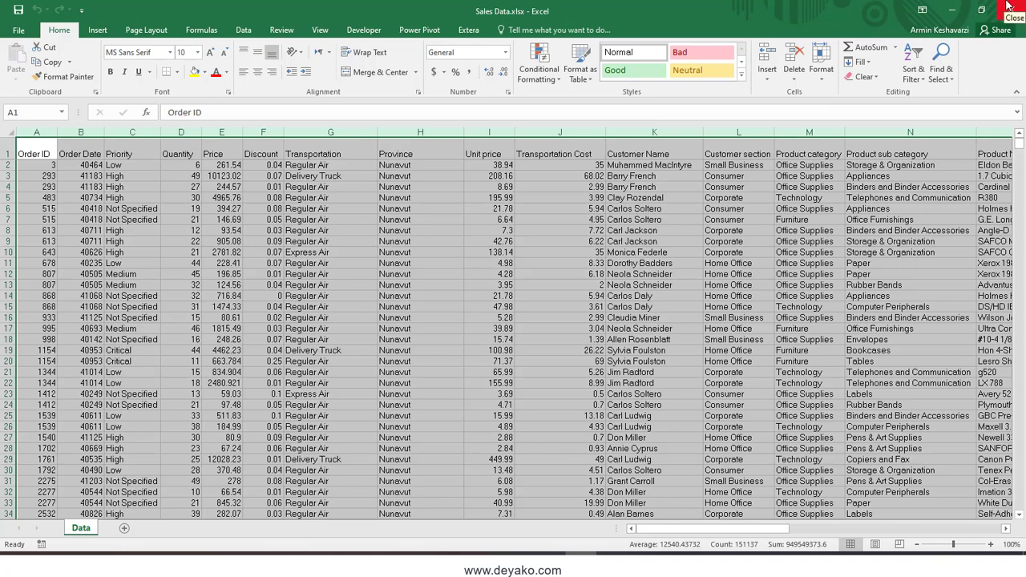
Step: Close the Excel workbook and start importing Sales Data.xlsx through Power BI's Excel connector
{"action": "left_click", "coordinate": [1009, 7]}
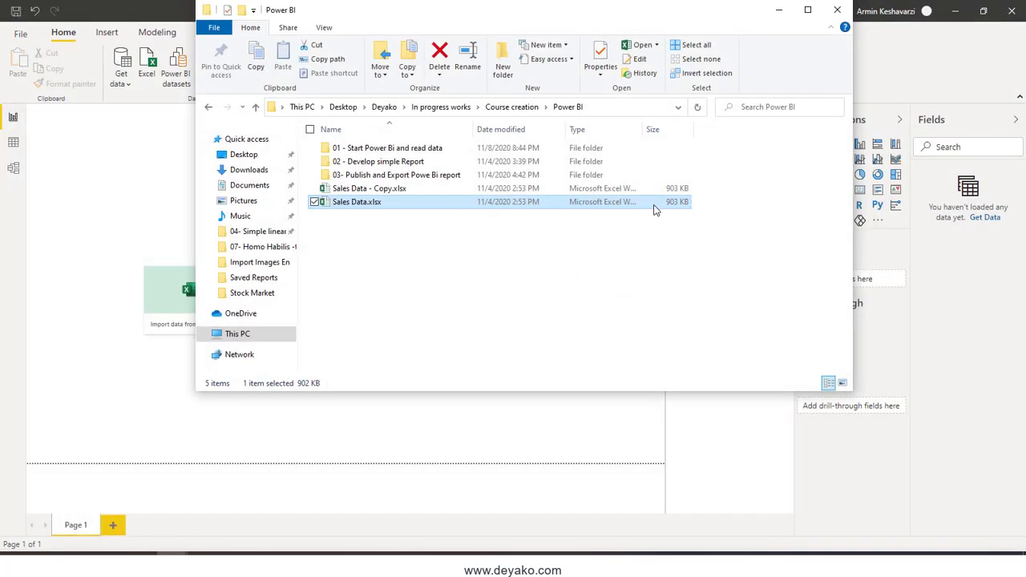
{"action": "left_click", "coordinate": [110, 194]}
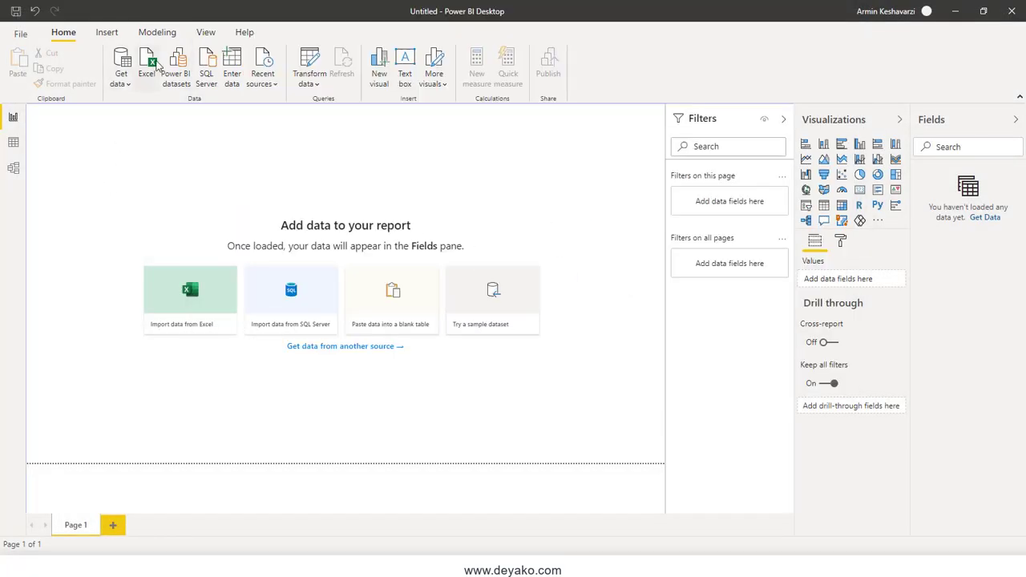
{"action": "left_click", "coordinate": [148, 64]}
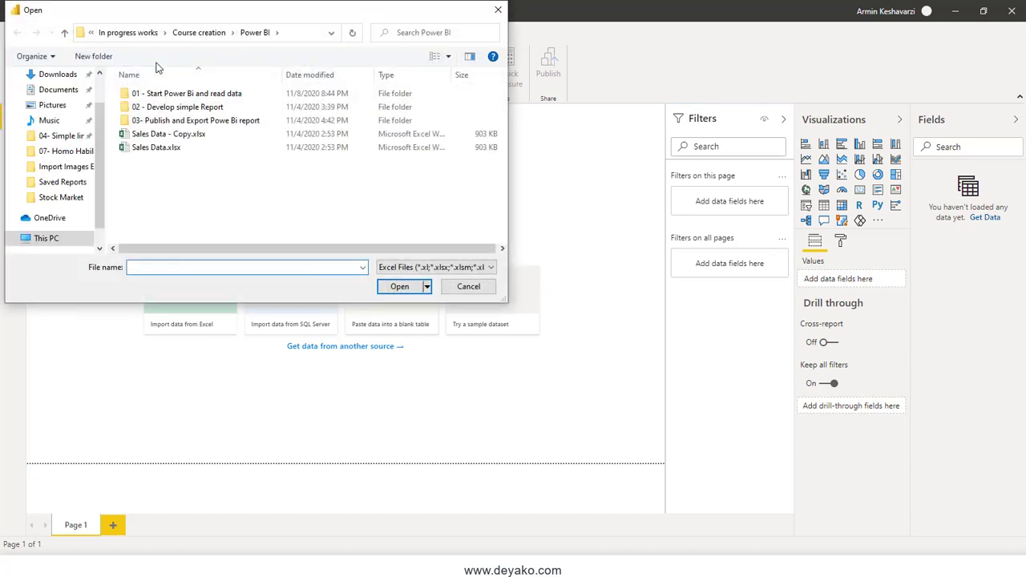
{"action": "left_click", "coordinate": [164, 148]}
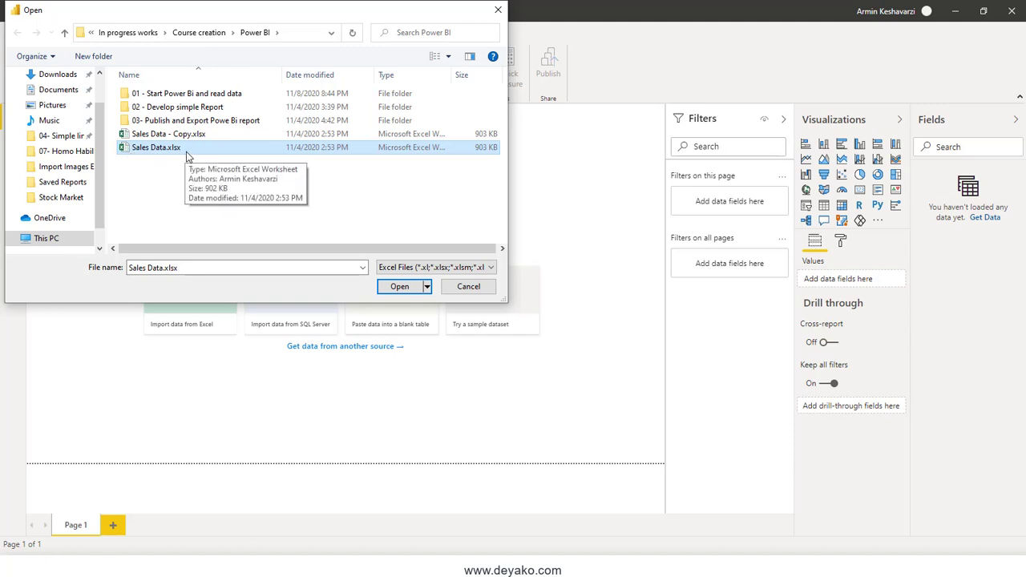
{"action": "left_click", "coordinate": [386, 287]}
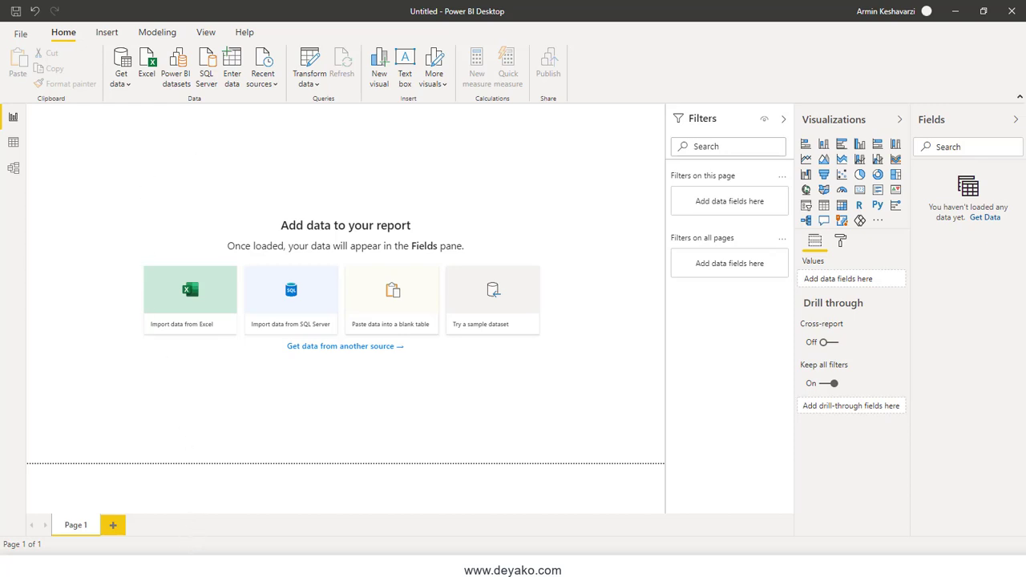
Step: Select the Power BI folder path and open Sales Data.xlsx into the Navigator
{"action": "left_click", "coordinate": [254, 538]}
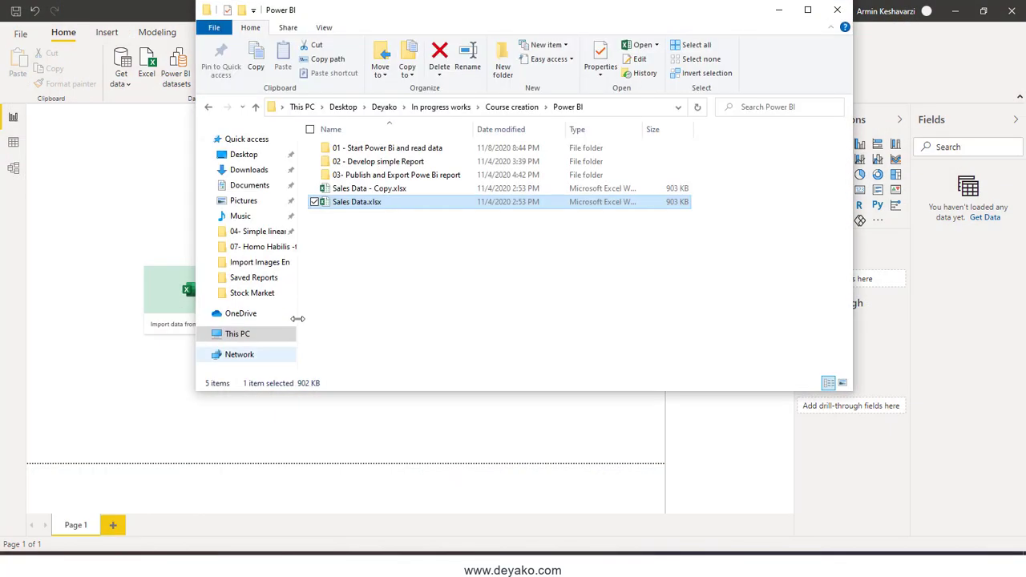
{"action": "left_click", "coordinate": [604, 113]}
{"action": "left_click", "coordinate": [282, 107]}
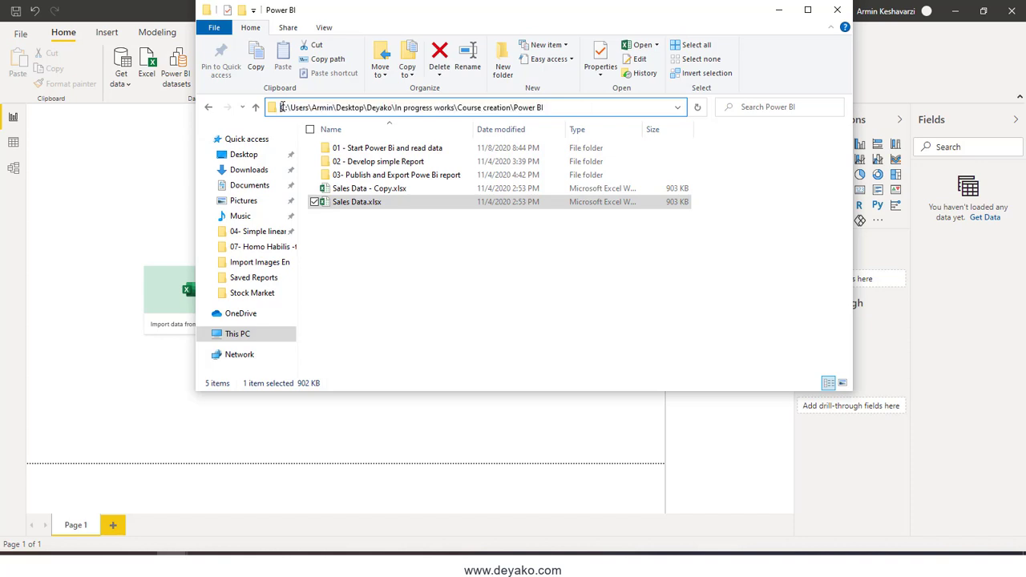
{"action": "left_click_drag", "start_coordinate": [282, 107], "coordinate": [584, 104]}
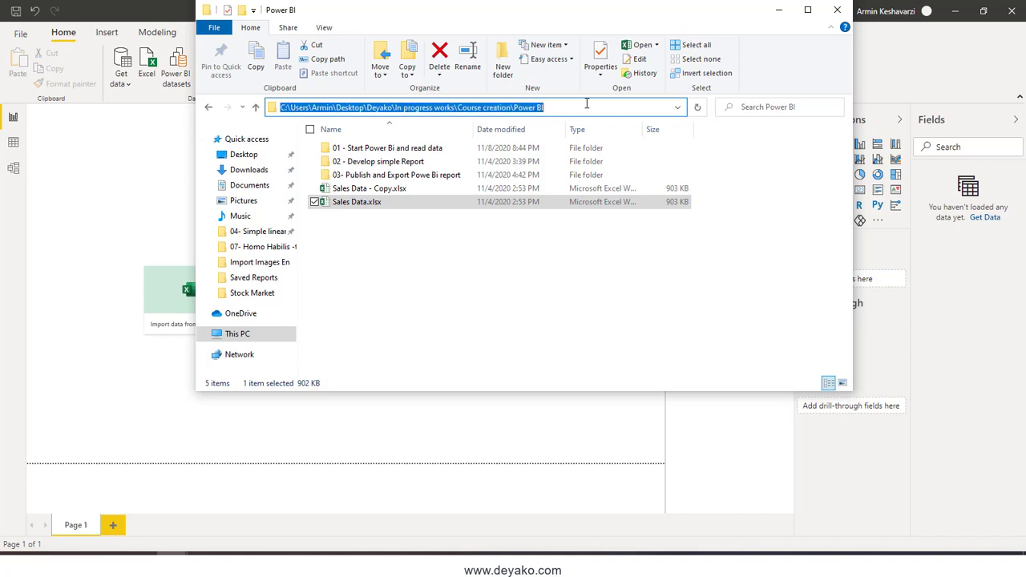
{"action": "double_click", "coordinate": [362, 202]}
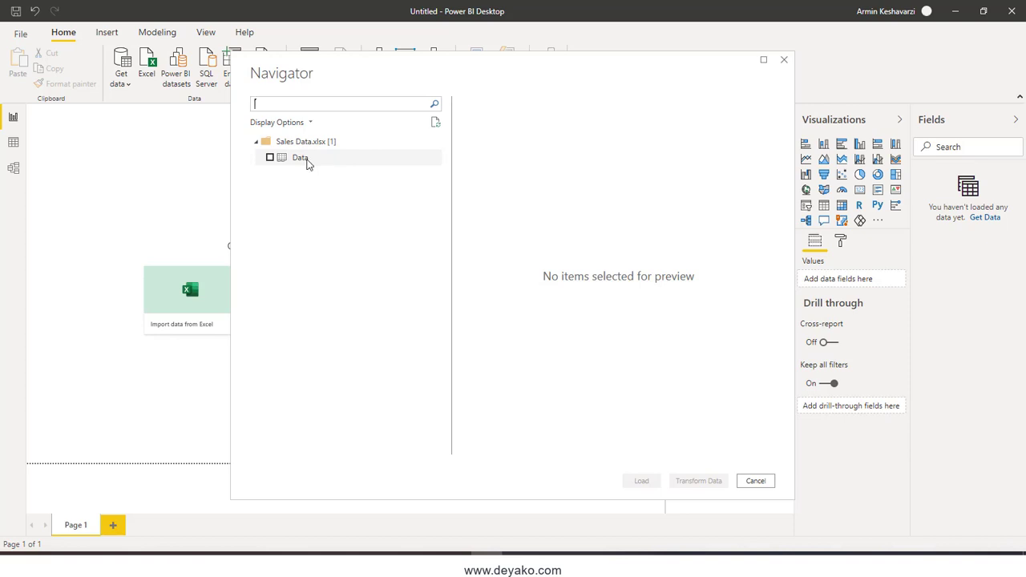
Step: Preview the Data table from Sales Data.xlsx and check it for import
{"action": "left_click", "coordinate": [307, 163]}
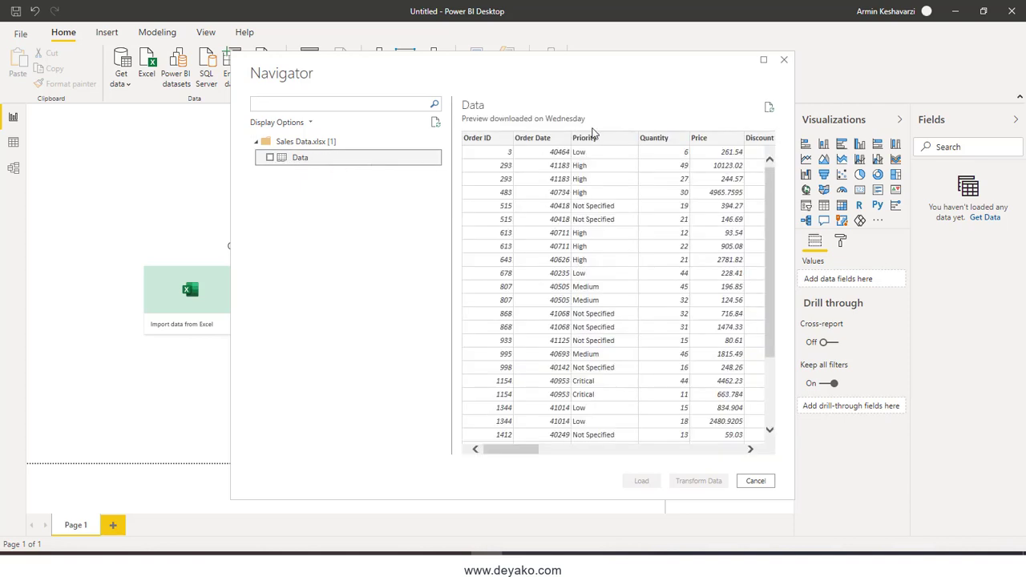
{"action": "mouse_move", "coordinate": [527, 450]}
{"action": "left_mouse_down"}
{"action": "mouse_move", "coordinate": [710, 446]}
{"action": "mouse_move", "coordinate": [541, 449]}
{"action": "left_mouse_up"}
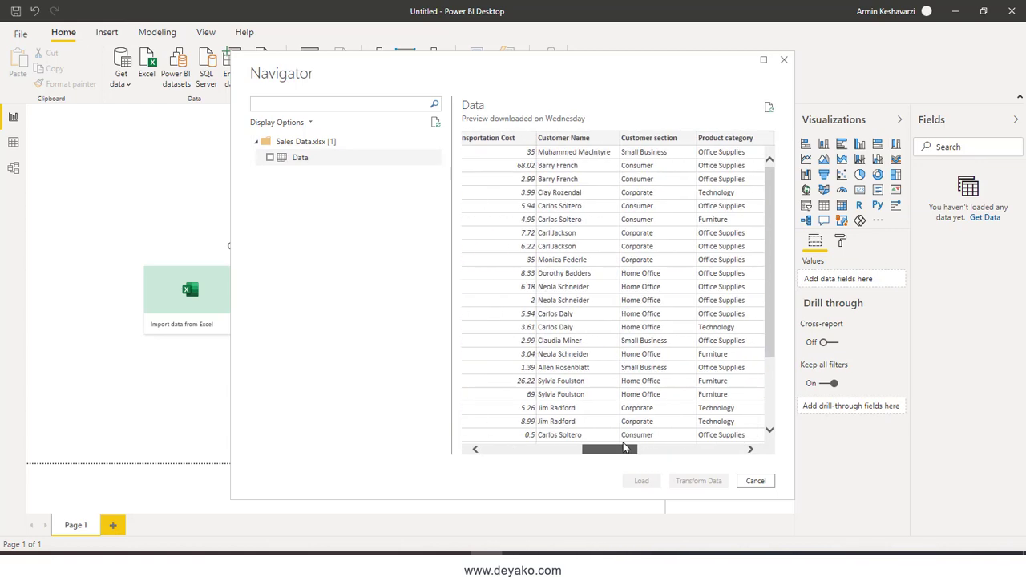
{"action": "left_click", "coordinate": [270, 157]}
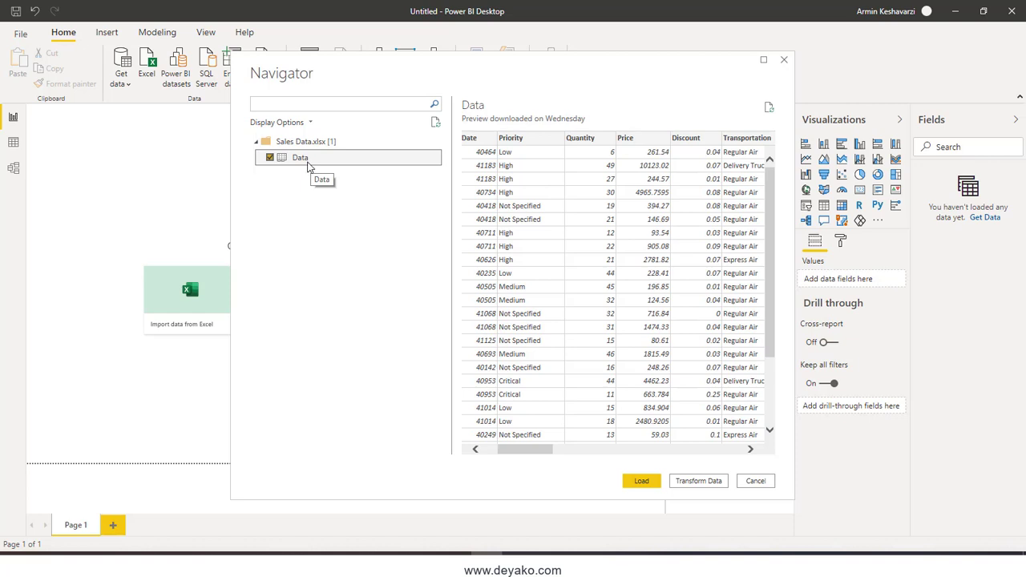
{"action": "left_click_drag", "start_coordinate": [530, 455], "coordinate": [493, 455]}
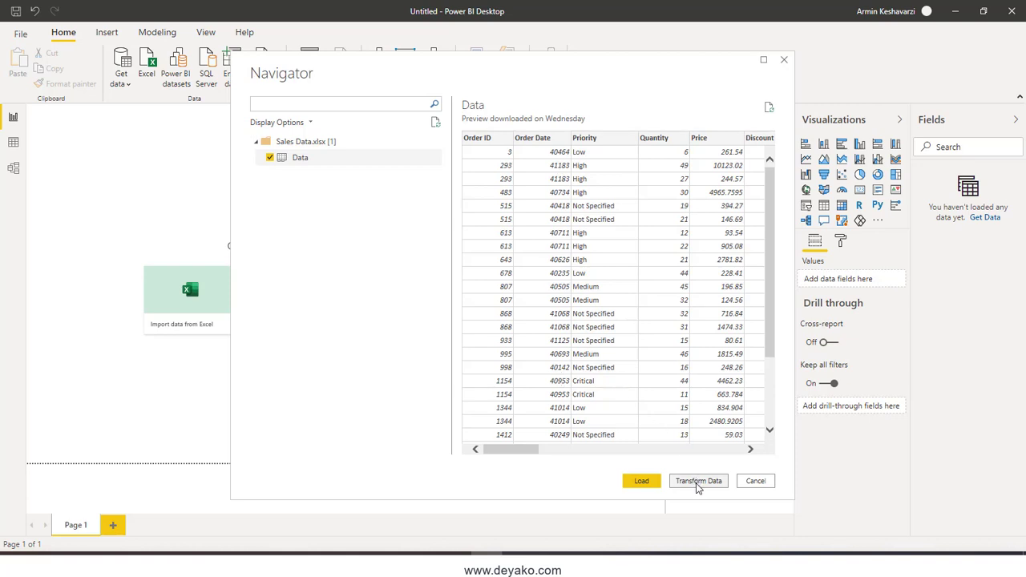
Step: Send the Data table to the Power Query Editor with Transform Data, hiding File Explorer
{"action": "left_click", "coordinate": [696, 488]}
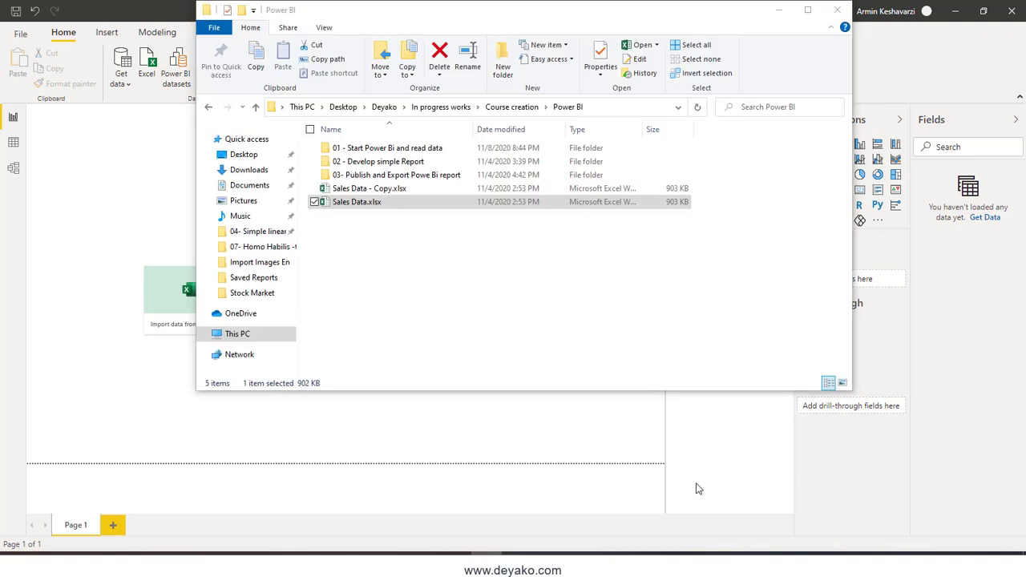
{"action": "left_click", "coordinate": [790, 14]}
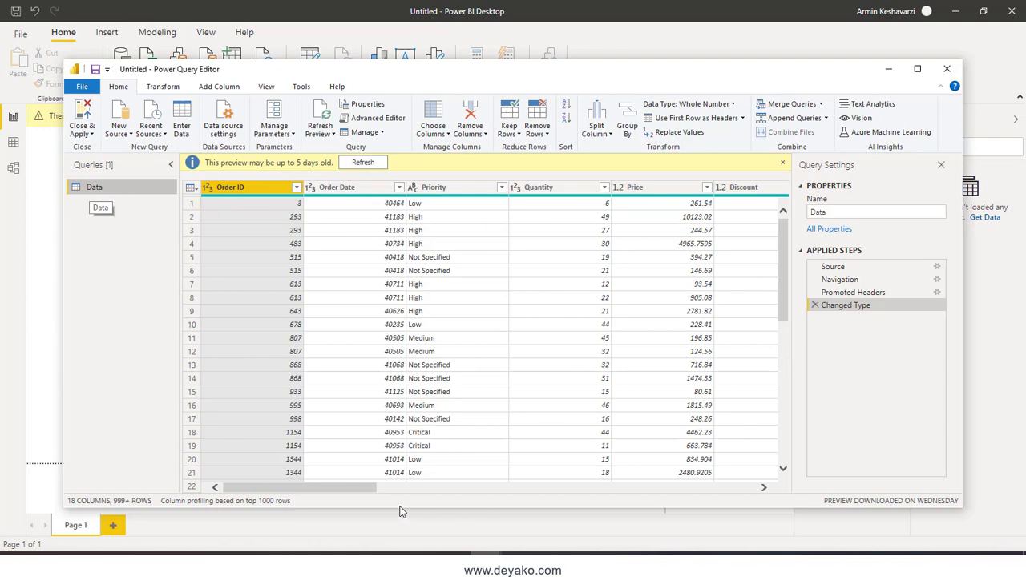
{"action": "mouse_move", "coordinate": [344, 486]}
{"action": "left_mouse_down"}
{"action": "mouse_move", "coordinate": [396, 492]}
{"action": "mouse_move", "coordinate": [301, 495]}
{"action": "left_mouse_up"}
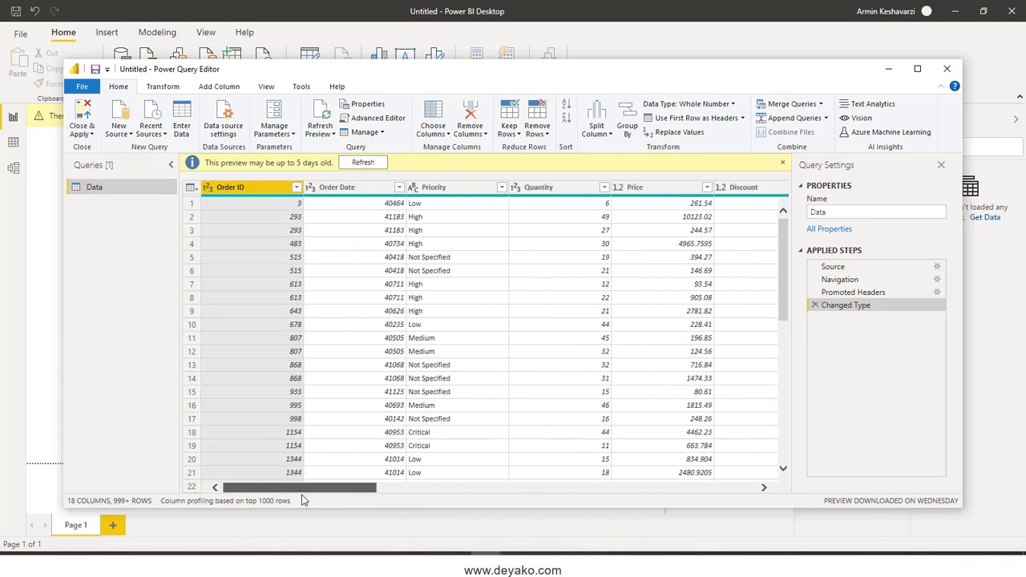
{"action": "left_click", "coordinate": [837, 210]}
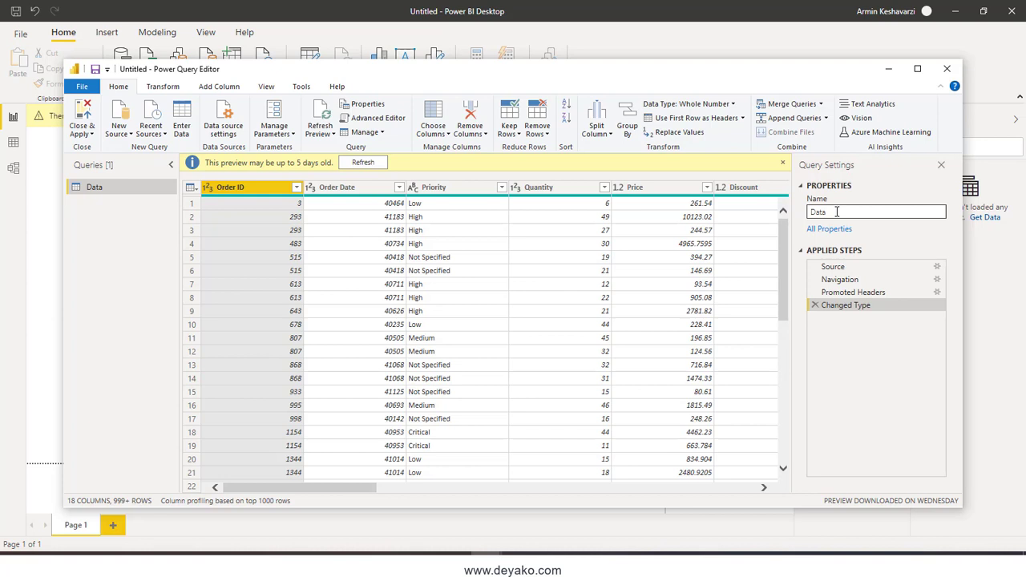
Step: Rename the query from Data to 'Sales Data' in Query Settings
{"action": "double_click", "coordinate": [837, 211]}
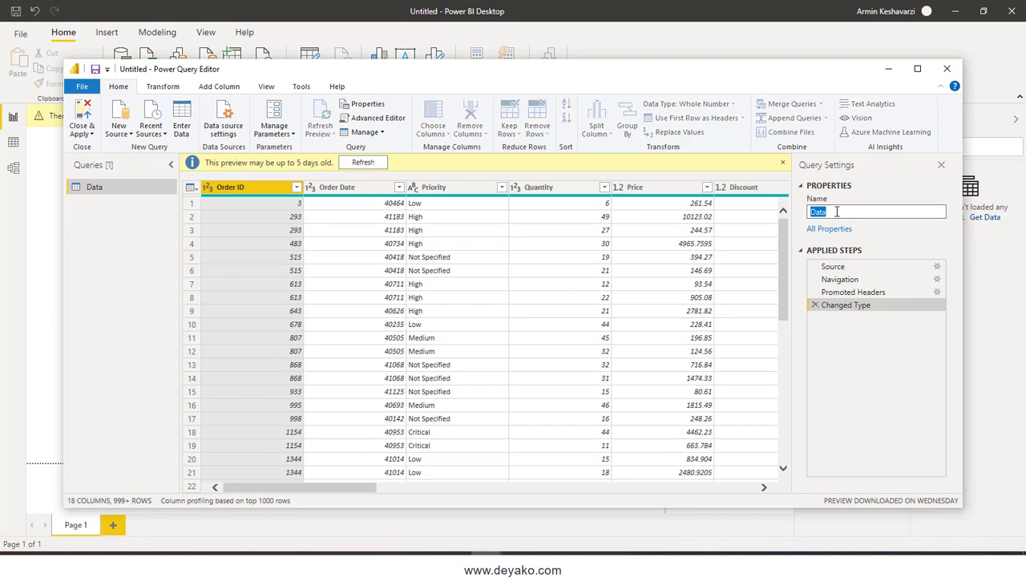
{"action": "type", "text": "Sales D"}
{"action": "type", "text": "ata"}
{"action": "left_click", "coordinate": [365, 163]}
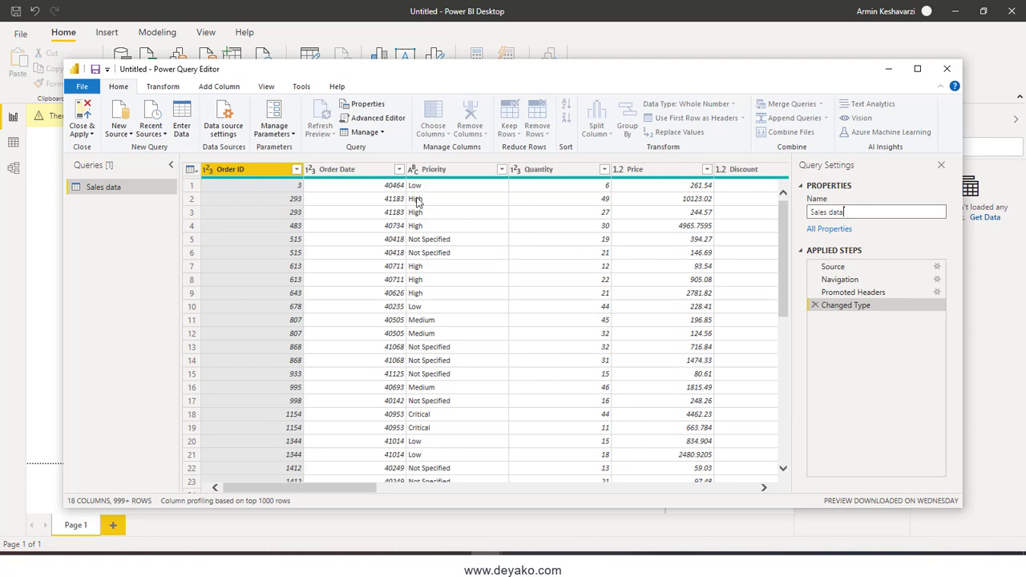
{"action": "key", "text": "Return"}
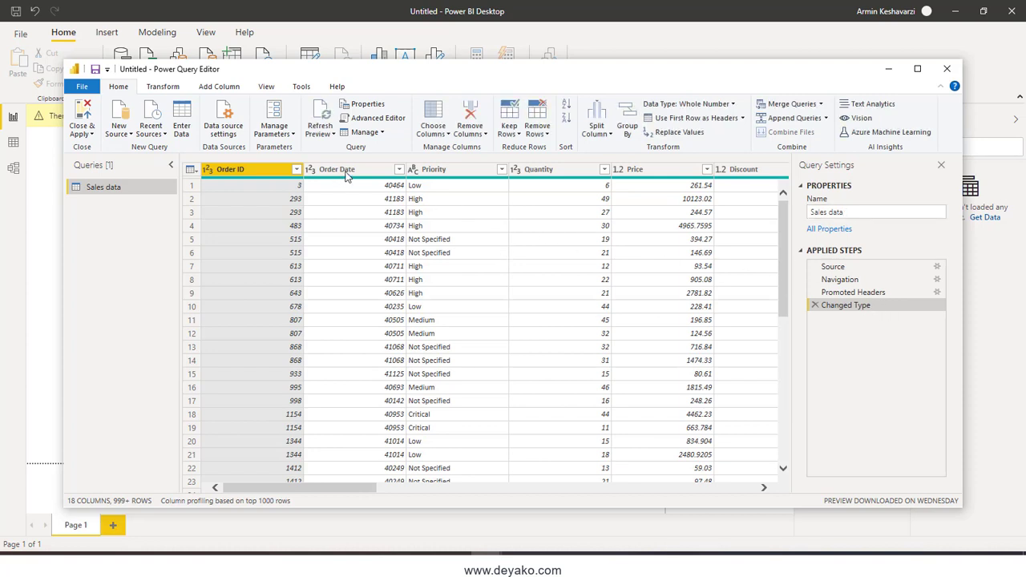
Step: Change the Order Date column's type to Date as a new Changed Type1 step
{"action": "left_click", "coordinate": [345, 172]}
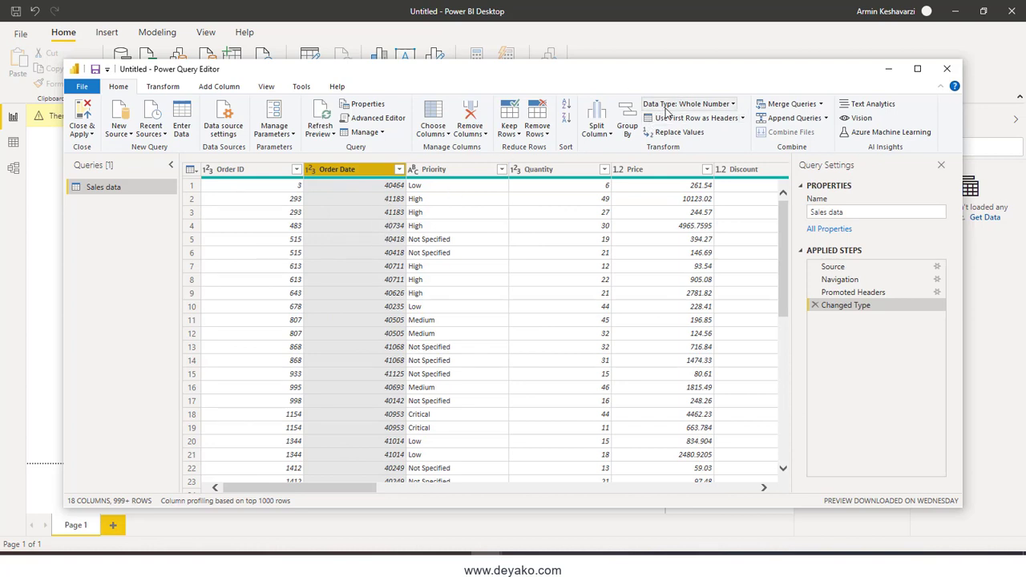
{"action": "left_click", "coordinate": [709, 110]}
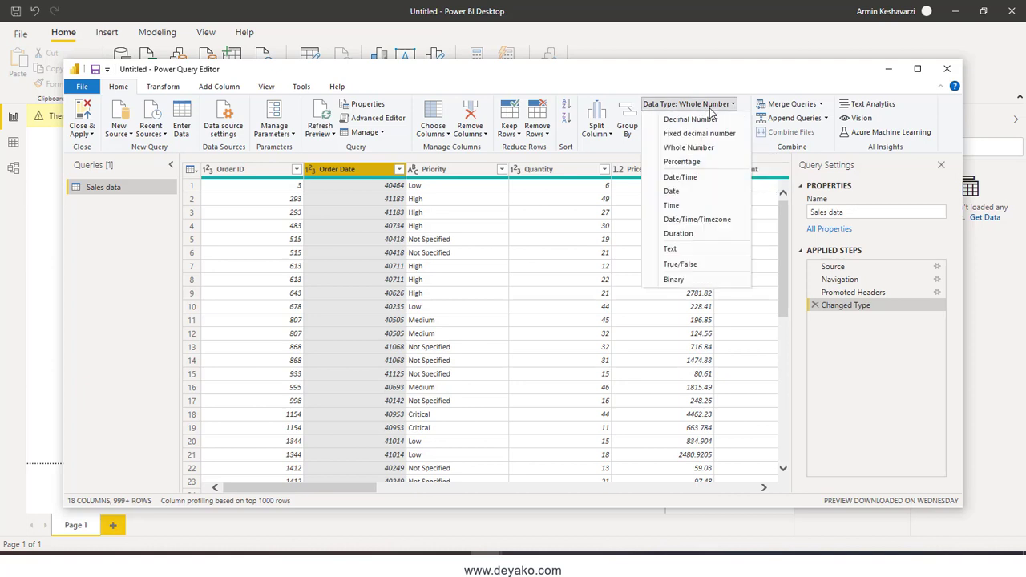
{"action": "left_click", "coordinate": [688, 194]}
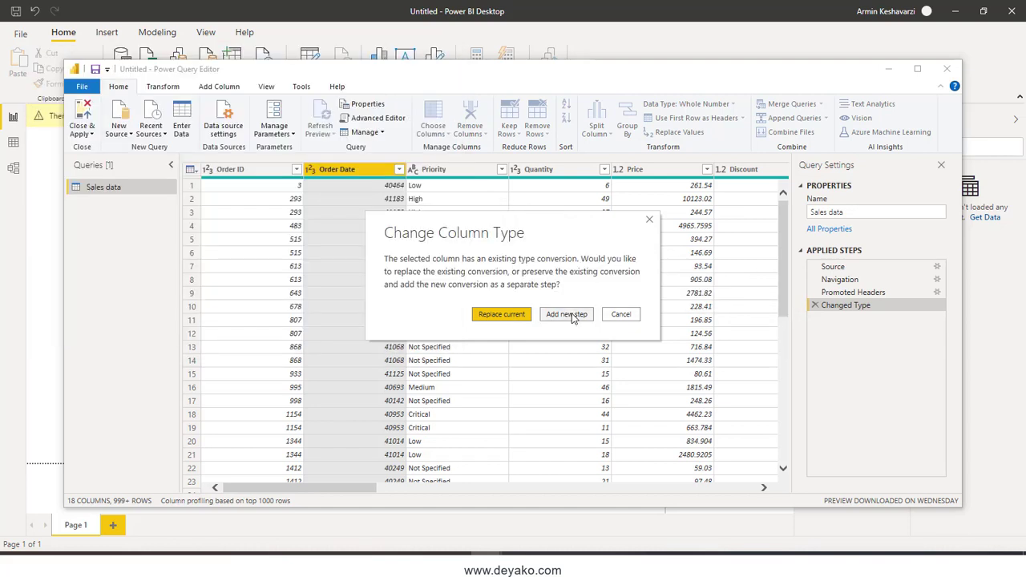
{"action": "left_click", "coordinate": [570, 315]}
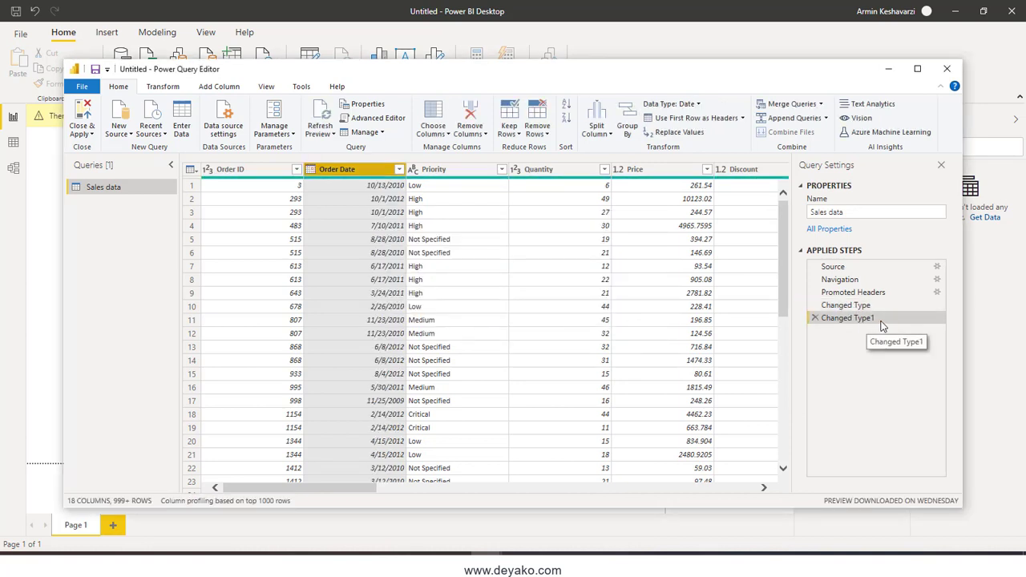
{"action": "left_click_drag", "start_coordinate": [851, 306], "coordinate": [854, 324]}
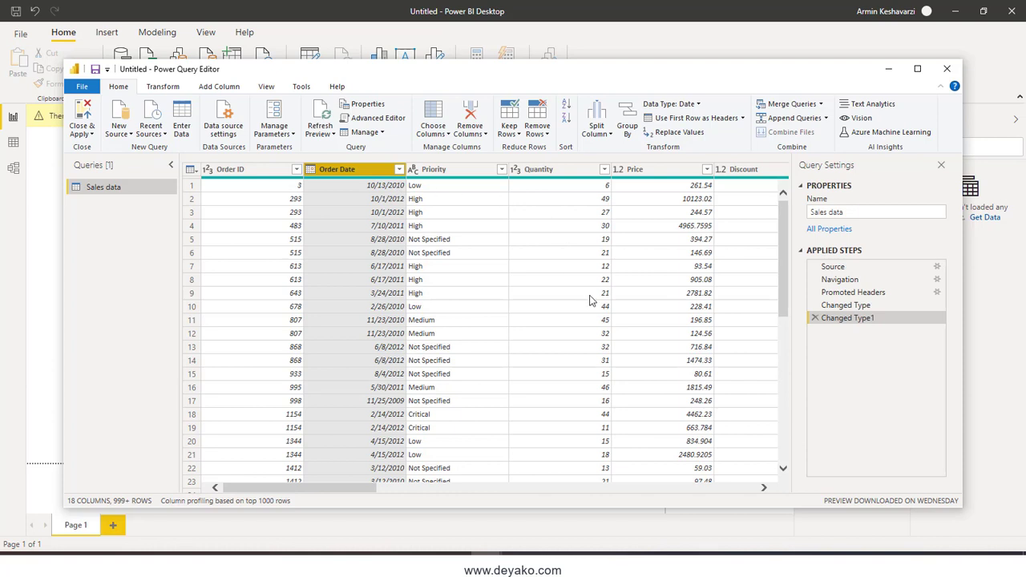
{"action": "scroll", "coordinate": [589, 300], "scroll_direction": "right", "scroll_amount": 3}
{"action": "left_click", "coordinate": [344, 169]}
{"action": "left_click", "coordinate": [389, 198]}
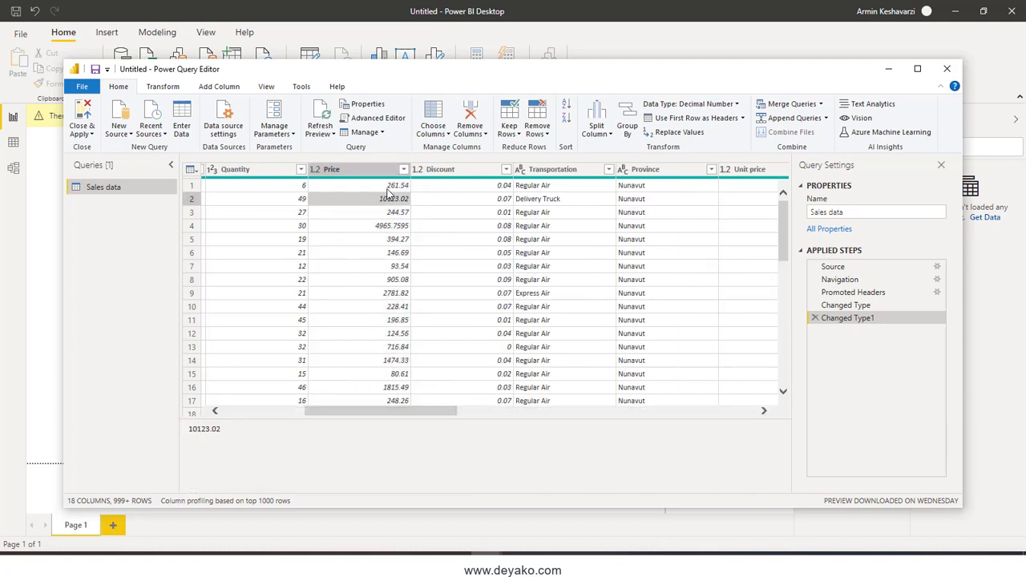
{"action": "left_click", "coordinate": [389, 187]}
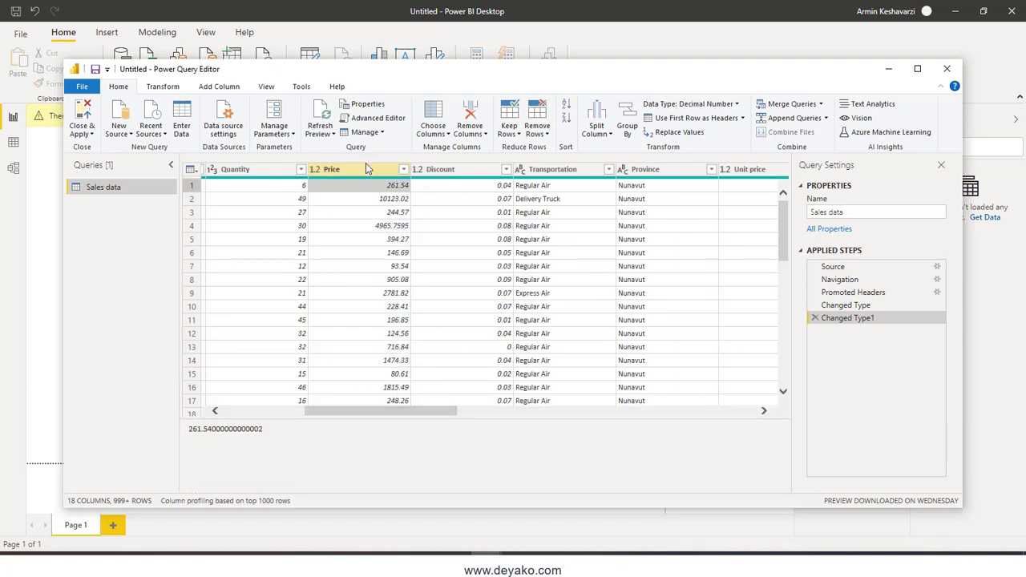
{"action": "left_click", "coordinate": [367, 169]}
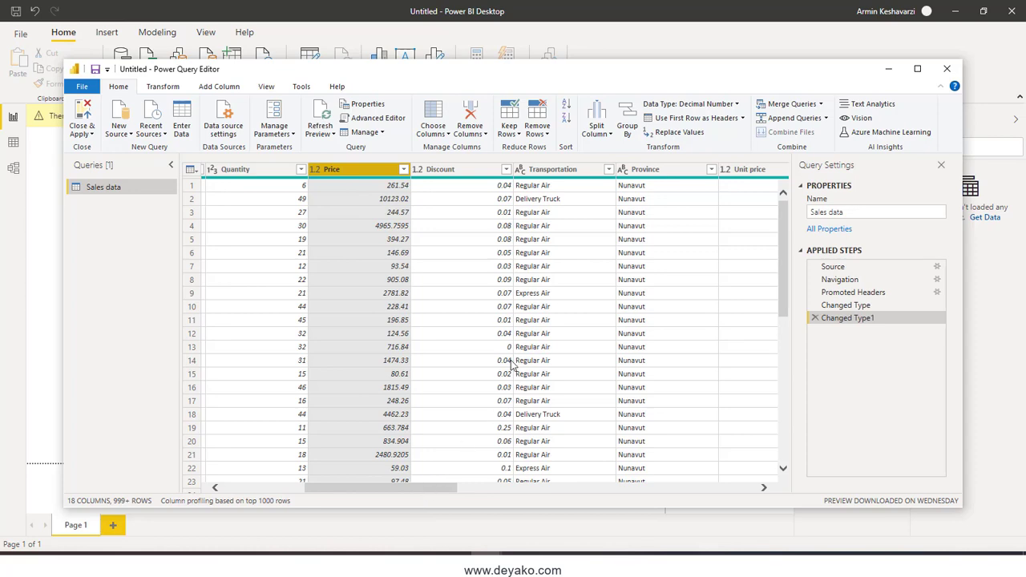
{"action": "left_click_drag", "start_coordinate": [425, 486], "coordinate": [575, 471]}
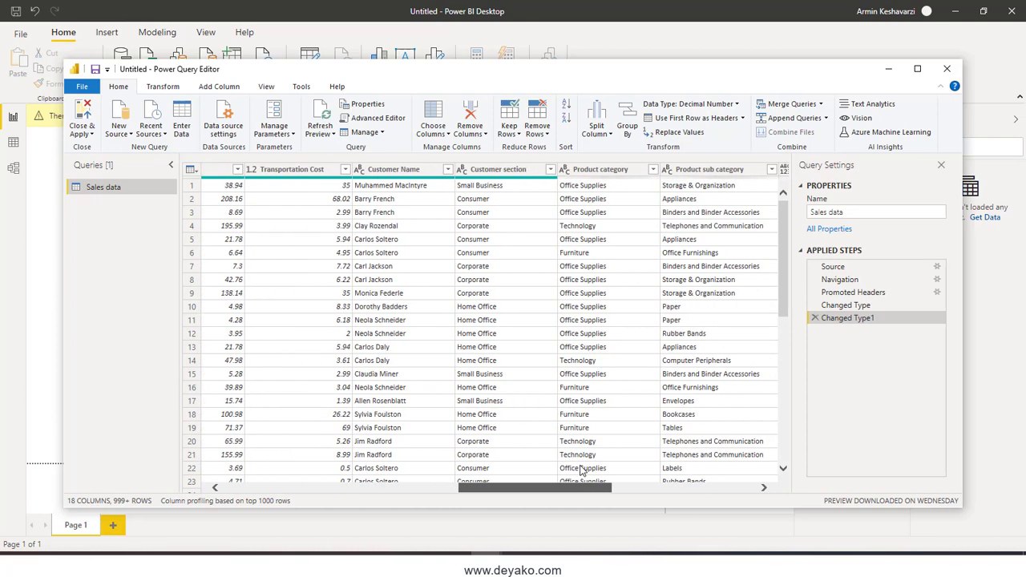
{"action": "mouse_move", "coordinate": [575, 471]}
{"action": "left_mouse_down"}
{"action": "mouse_move", "coordinate": [434, 490]}
{"action": "mouse_move", "coordinate": [751, 464]}
{"action": "mouse_move", "coordinate": [553, 440]}
{"action": "mouse_move", "coordinate": [711, 387]}
{"action": "left_mouse_up"}
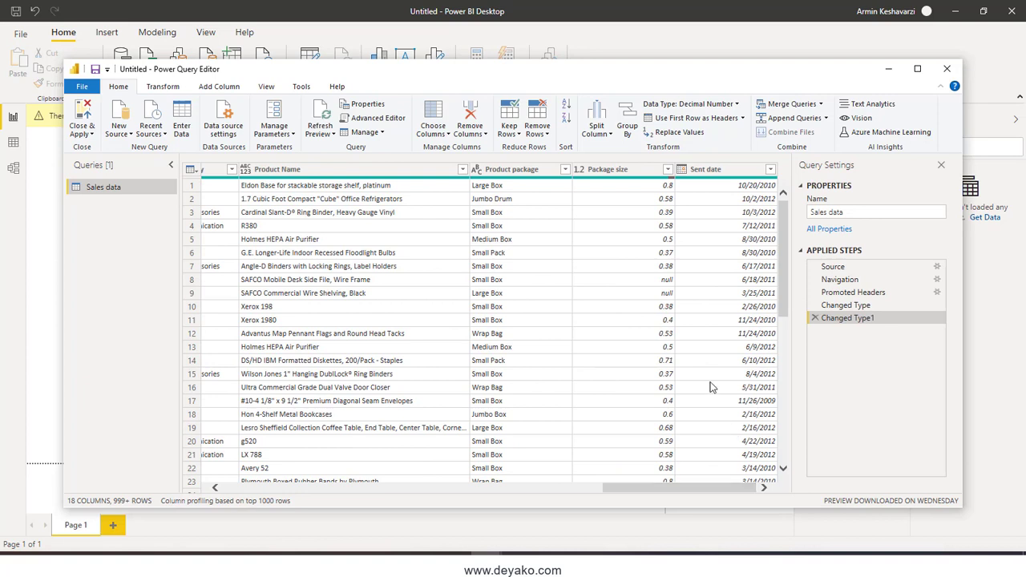
{"action": "left_click", "coordinate": [672, 281]}
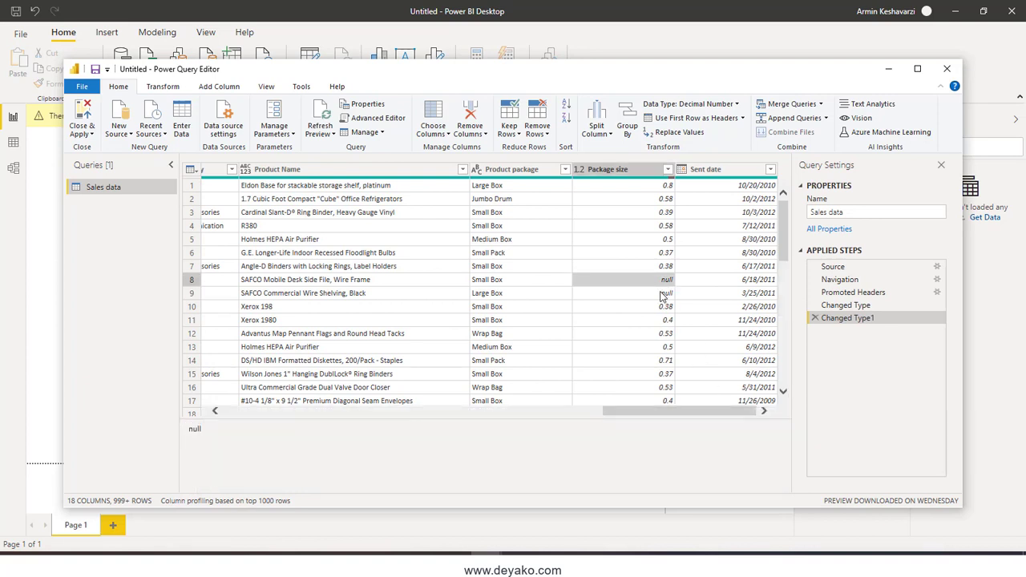
{"action": "left_click", "coordinate": [651, 294]}
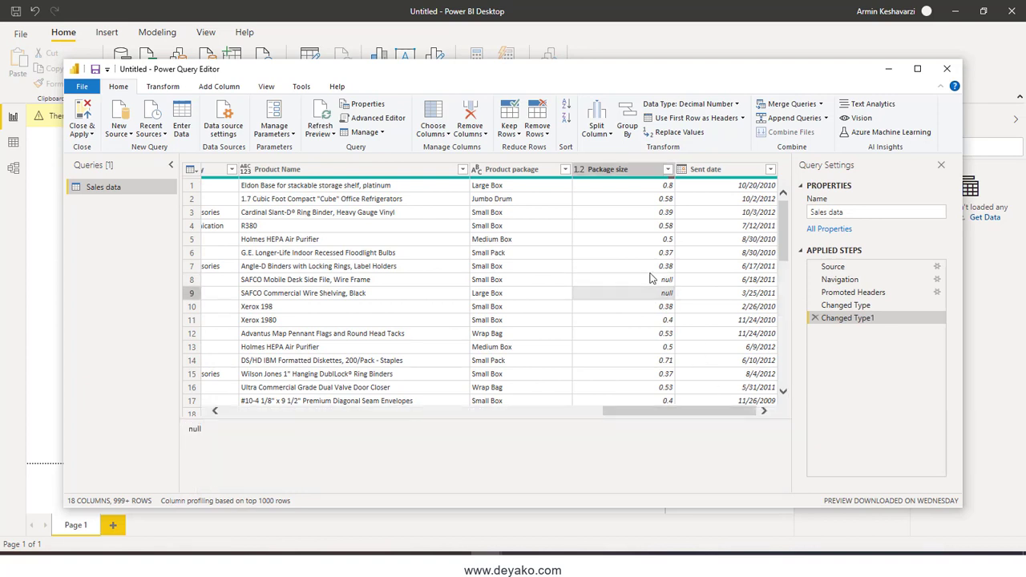
{"action": "left_click", "coordinate": [653, 255]}
{"action": "left_click", "coordinate": [664, 190]}
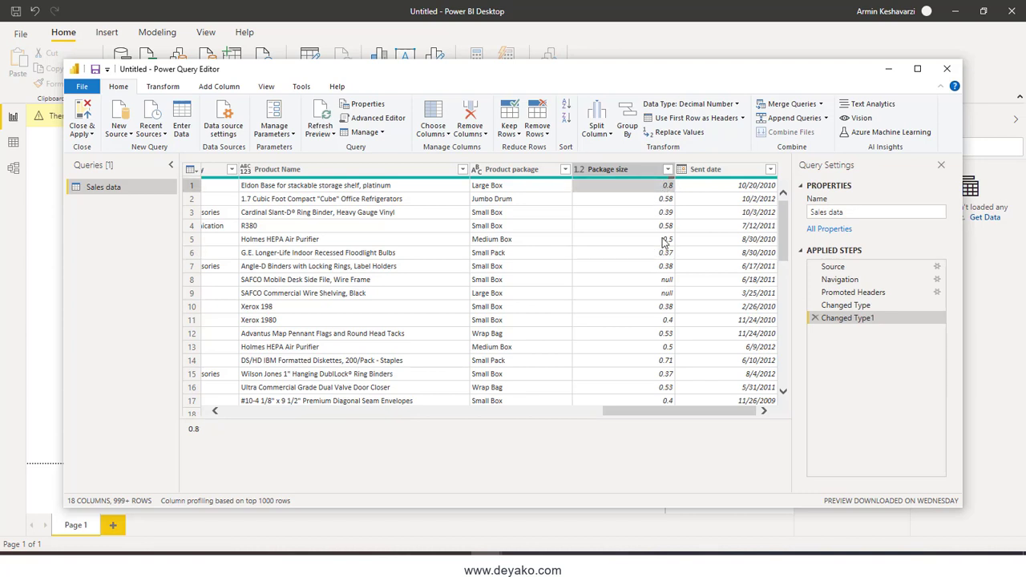
{"action": "left_click", "coordinate": [662, 295]}
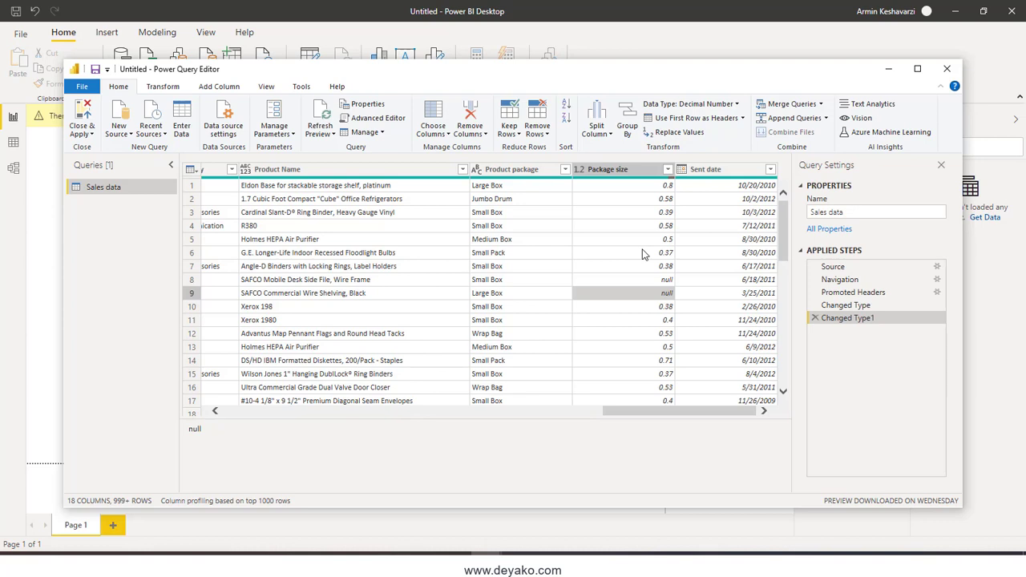
{"action": "left_click", "coordinate": [548, 136]}
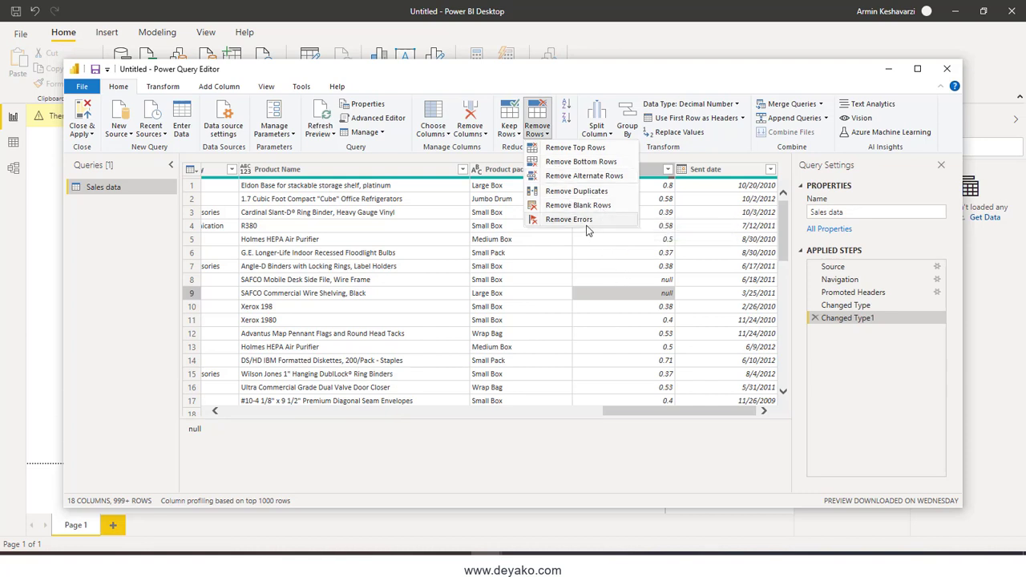
{"action": "left_click", "coordinate": [641, 301]}
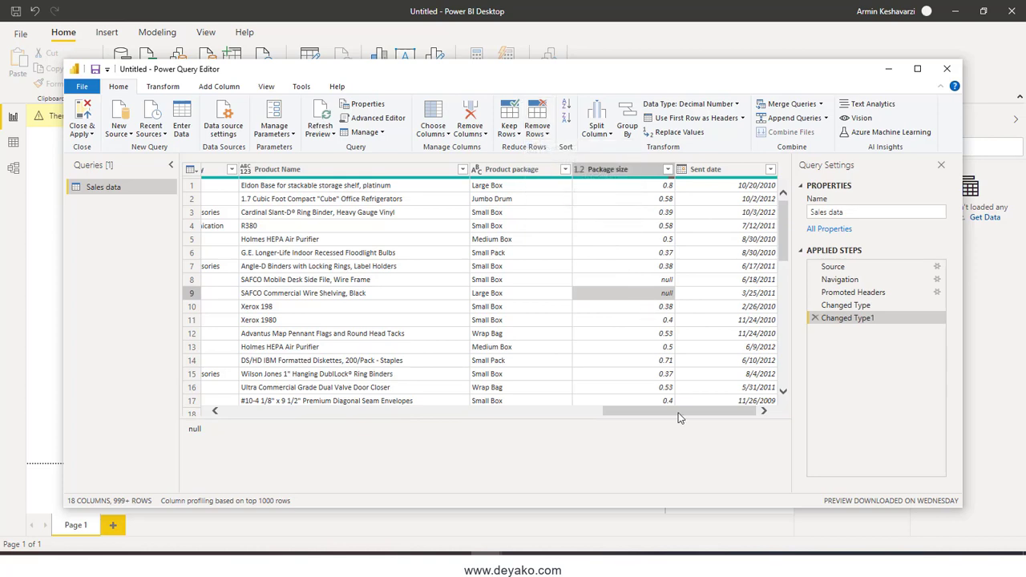
{"action": "left_click_drag", "start_coordinate": [678, 413], "coordinate": [293, 413]}
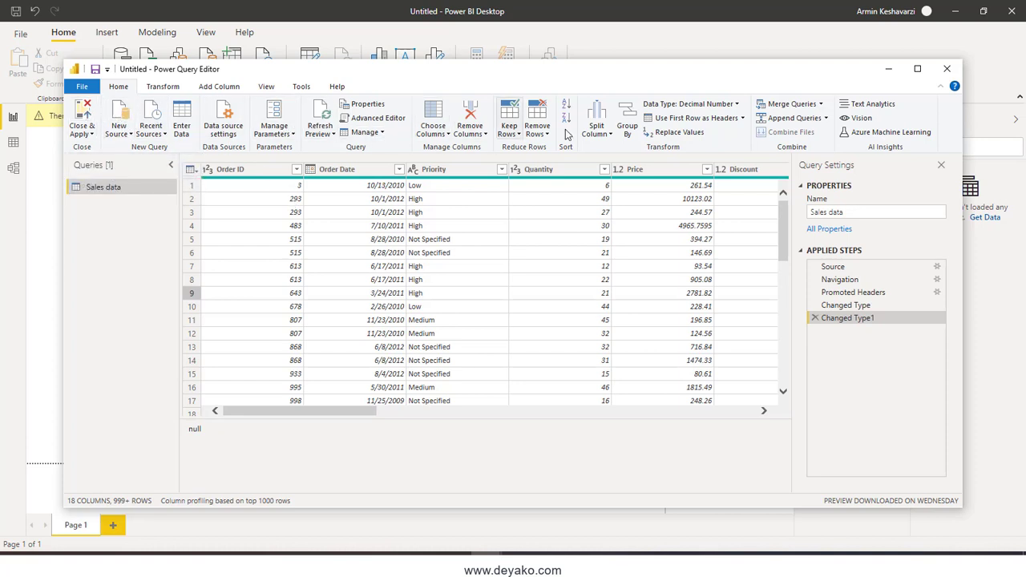
Step: Browse the Transform, Add Column, View and Tools ribbon tabs, ending back on Transform
{"action": "left_click", "coordinate": [164, 86]}
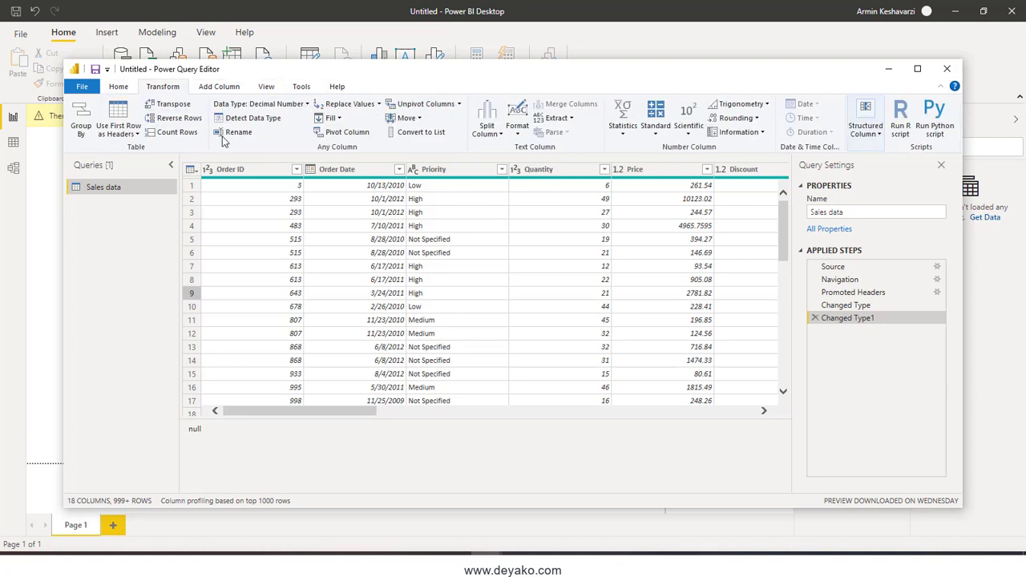
{"action": "left_click", "coordinate": [219, 89]}
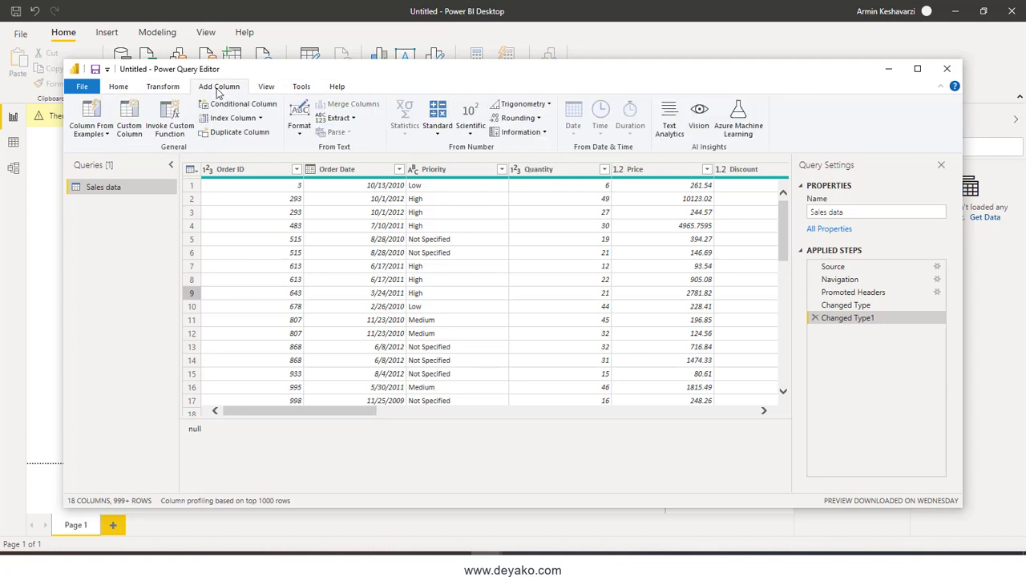
{"action": "left_click", "coordinate": [267, 90]}
{"action": "left_click", "coordinate": [301, 89]}
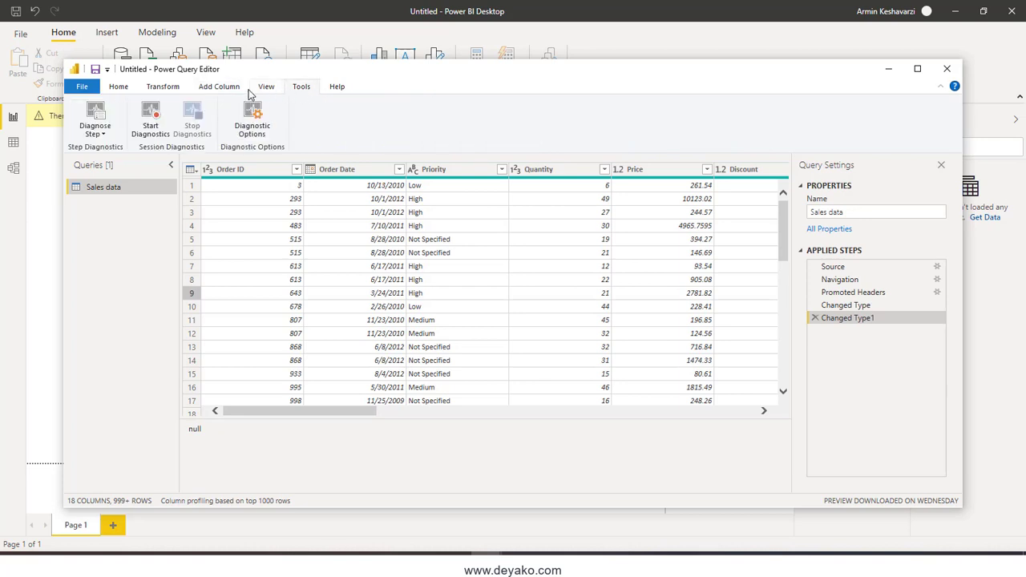
{"action": "left_click", "coordinate": [163, 89]}
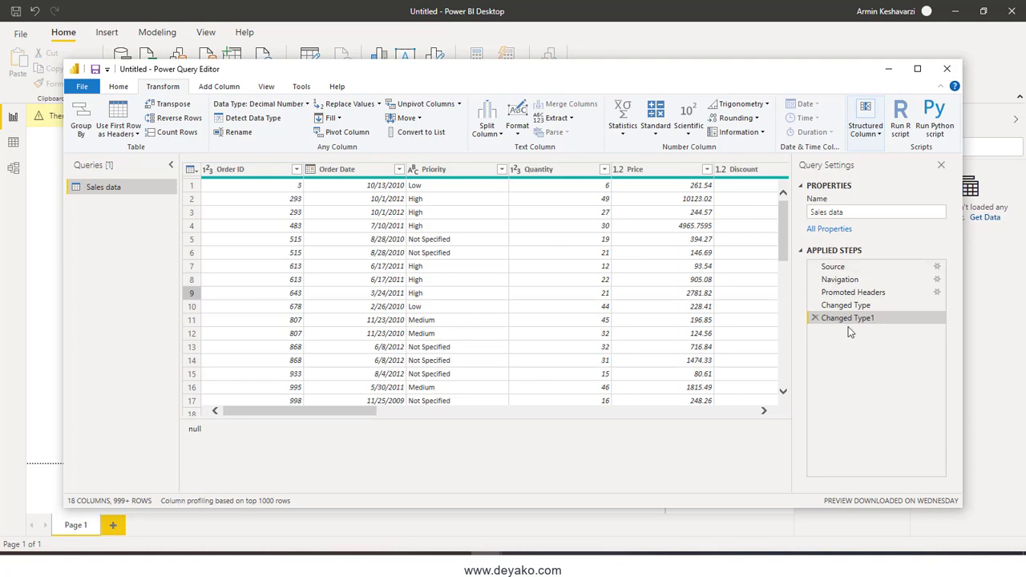
{"action": "left_click", "coordinate": [399, 170]}
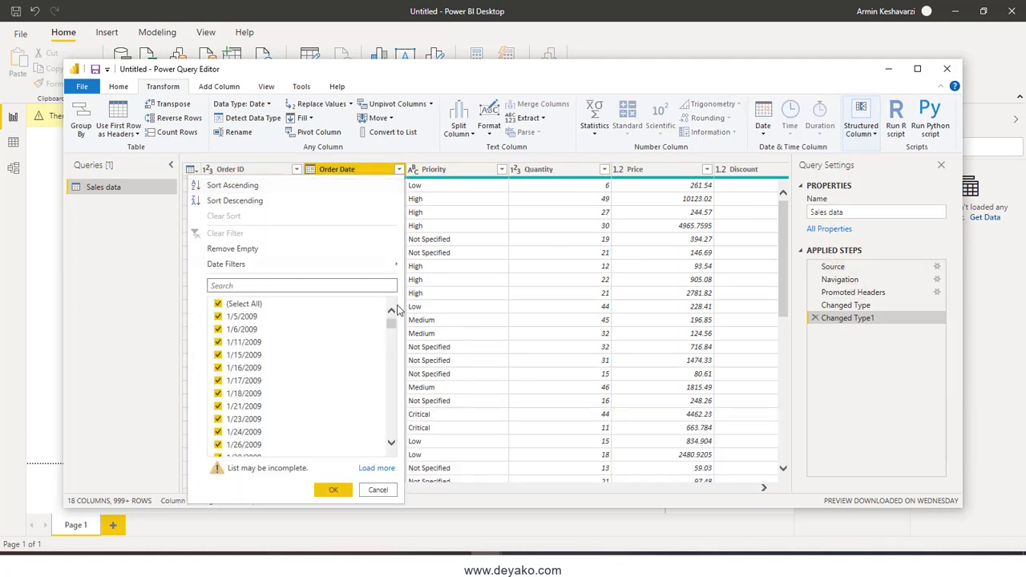
{"action": "left_click_drag", "start_coordinate": [391, 324], "coordinate": [392, 433]}
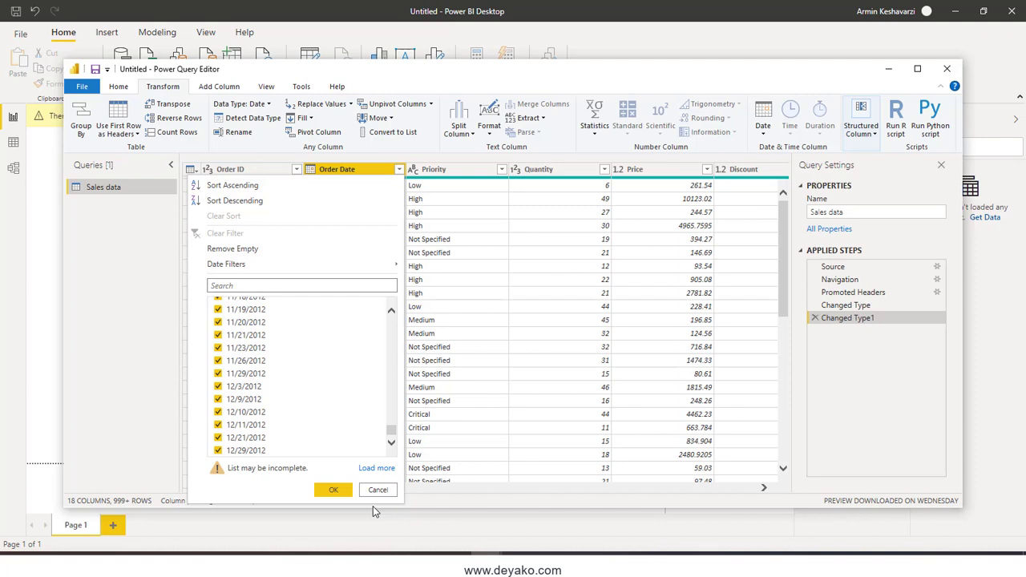
{"action": "left_click", "coordinate": [391, 492]}
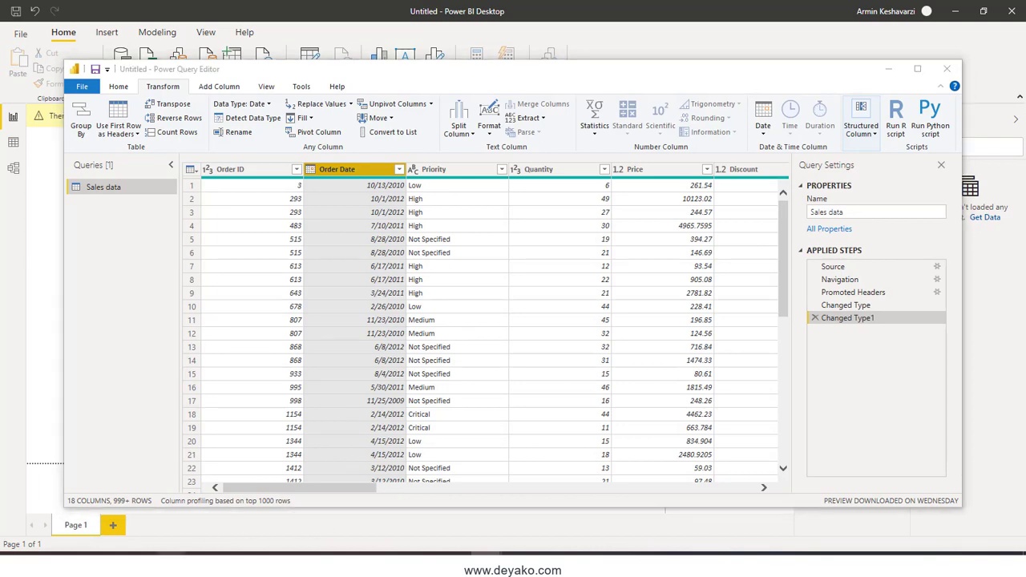
{"action": "left_click", "coordinate": [232, 513]}
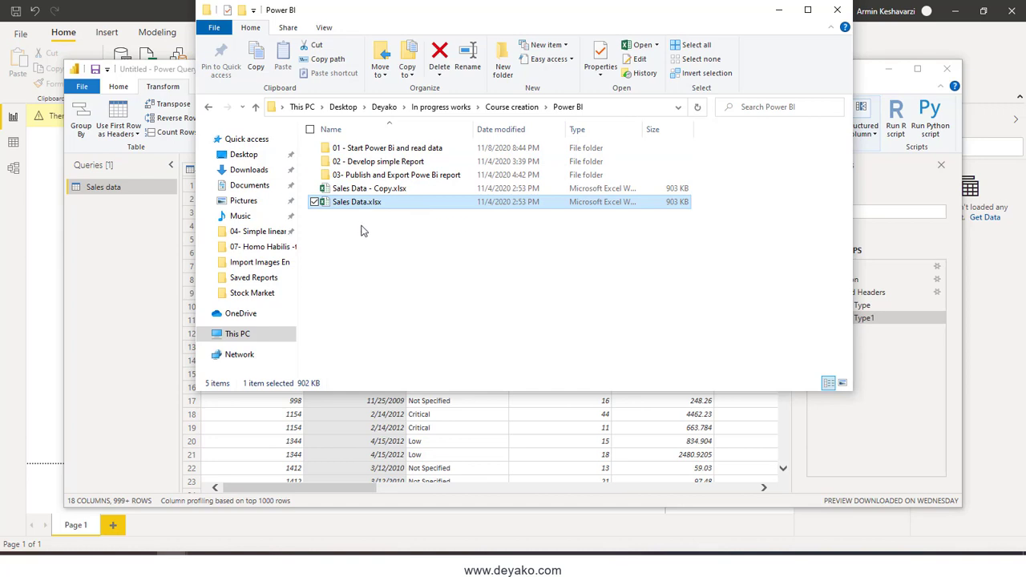
{"action": "left_click", "coordinate": [779, 10]}
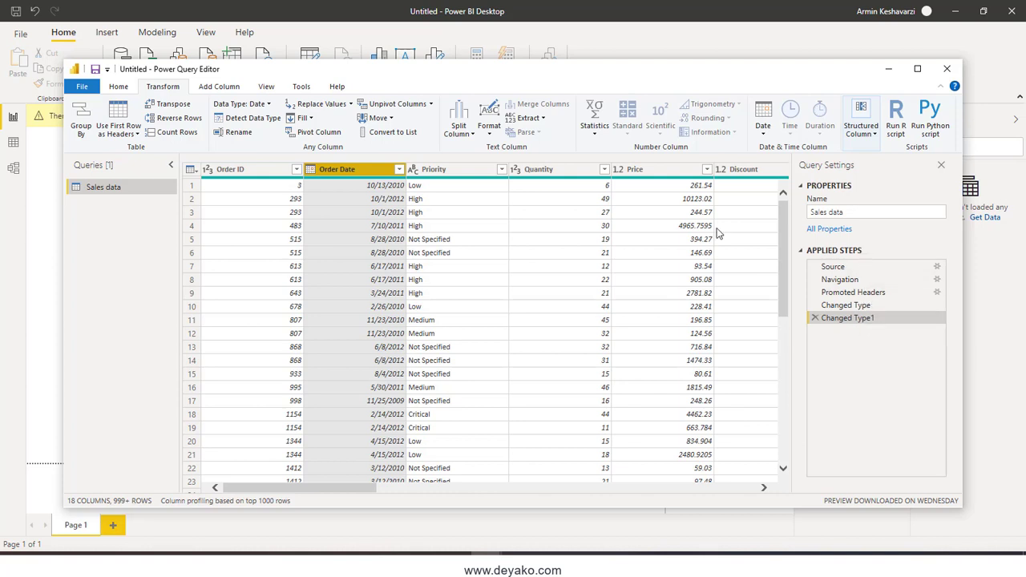
Step: Back on the Home commands, check the Order ID and Order Date data types, confirming Order Date holds dates
{"action": "left_click", "coordinate": [120, 88]}
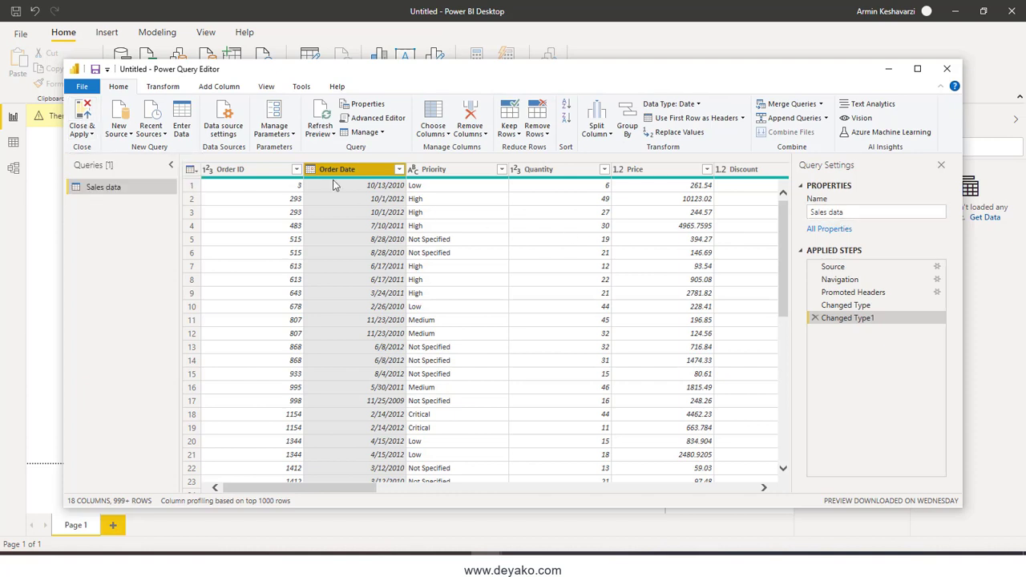
{"action": "mouse_move", "coordinate": [352, 489]}
{"action": "left_mouse_down"}
{"action": "mouse_move", "coordinate": [566, 494]}
{"action": "mouse_move", "coordinate": [324, 514]}
{"action": "left_mouse_up"}
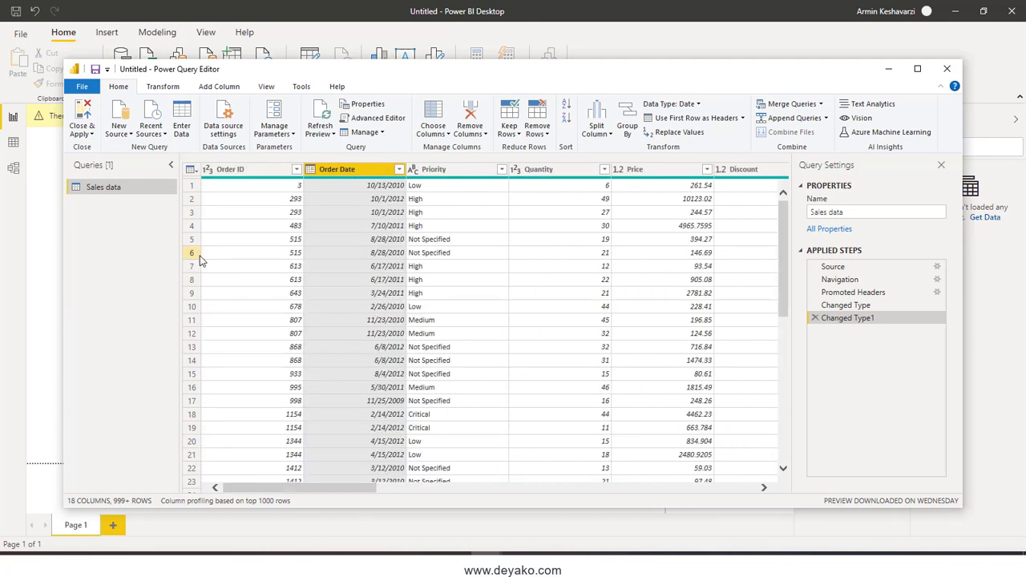
{"action": "left_click", "coordinate": [250, 172]}
{"action": "left_click", "coordinate": [385, 198]}
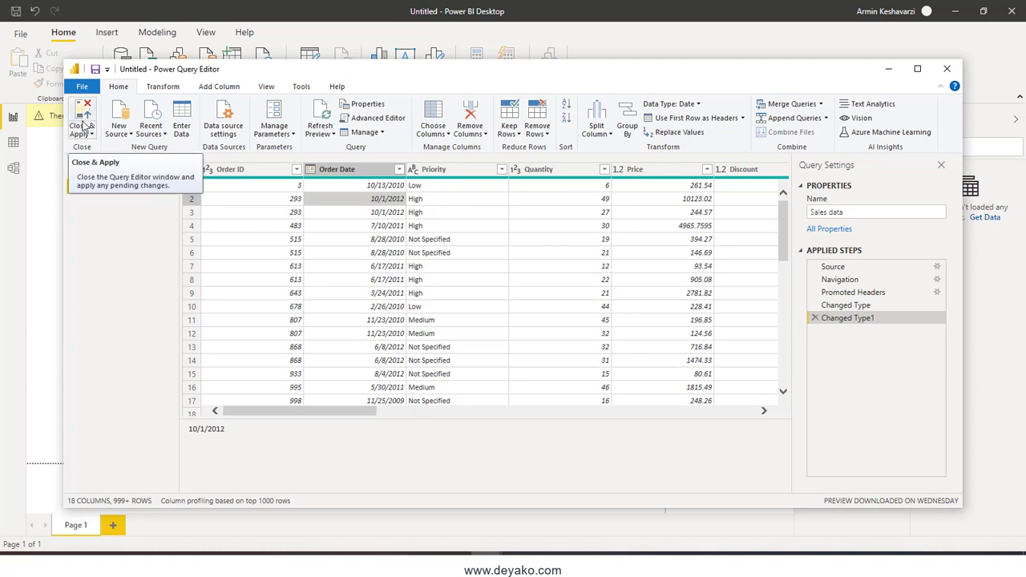
Step: Close & Apply the query changes, then collapse and re-expand Sales data in the Fields pane
{"action": "left_click", "coordinate": [83, 126]}
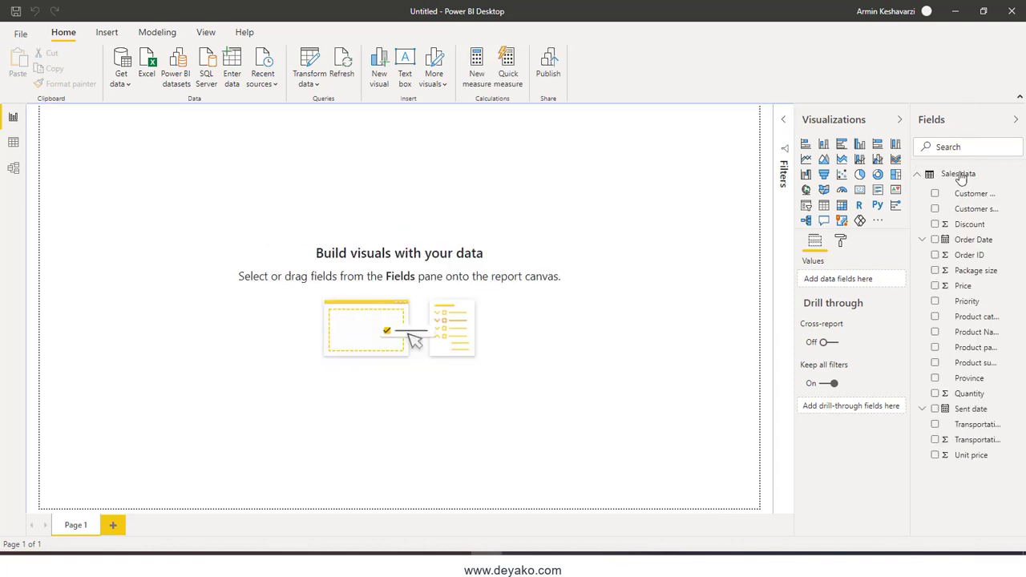
{"action": "left_click", "coordinate": [922, 180]}
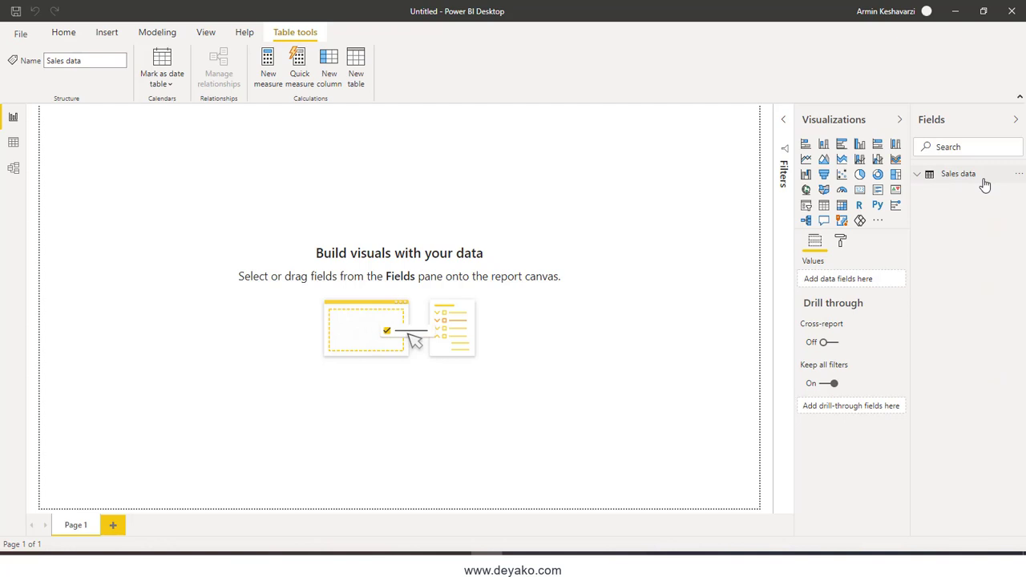
{"action": "mouse_move", "coordinate": [985, 186]}
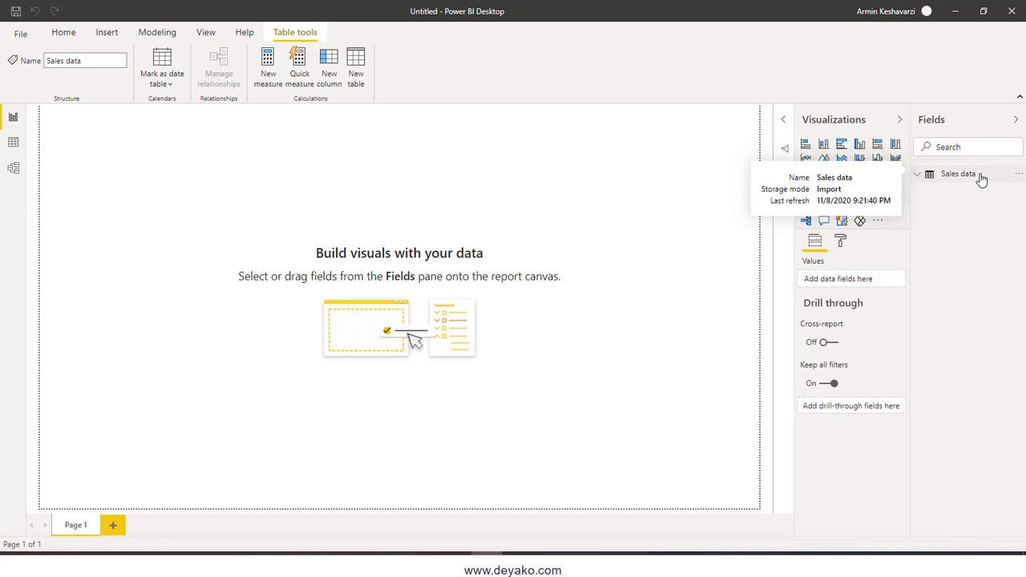
{"action": "left_click", "coordinate": [920, 175]}
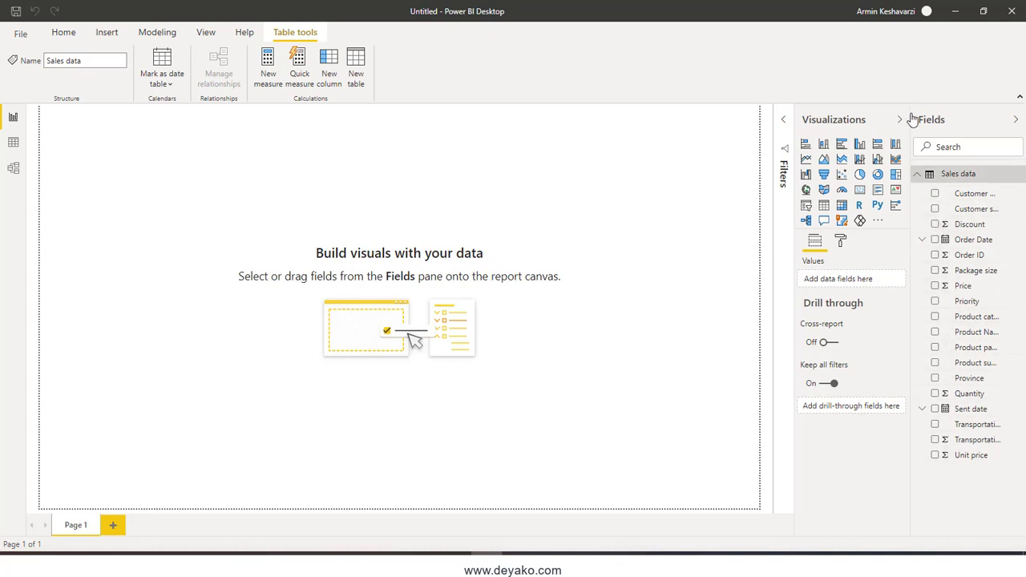
Step: Widen the Fields pane so names like Customer Name and Product sub category show in full
{"action": "mouse_move", "coordinate": [912, 119]}
{"action": "left_mouse_down"}
{"action": "mouse_move", "coordinate": [841, 118]}
{"action": "mouse_move", "coordinate": [875, 118]}
{"action": "left_mouse_up"}
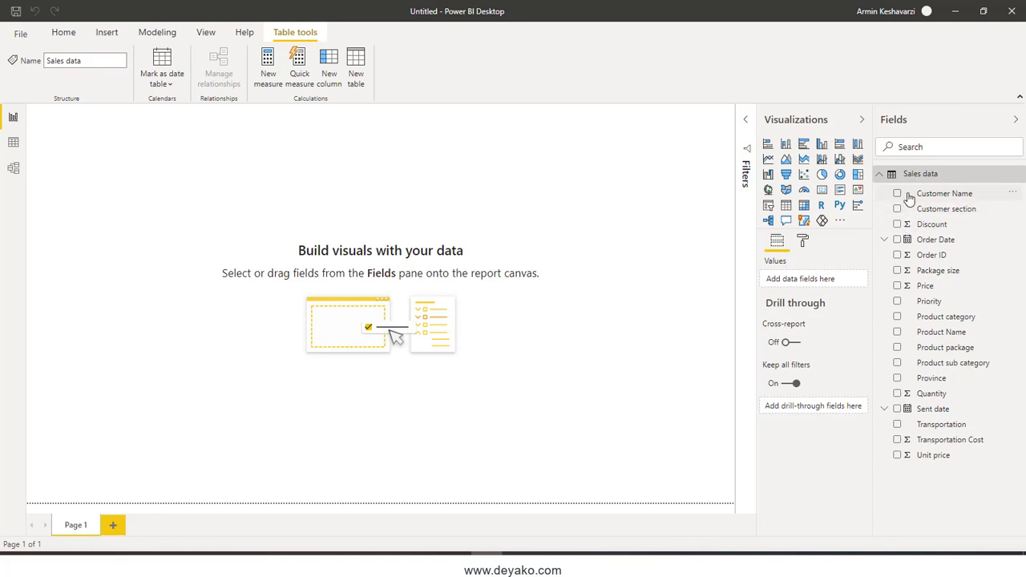
{"action": "left_click", "coordinate": [910, 241]}
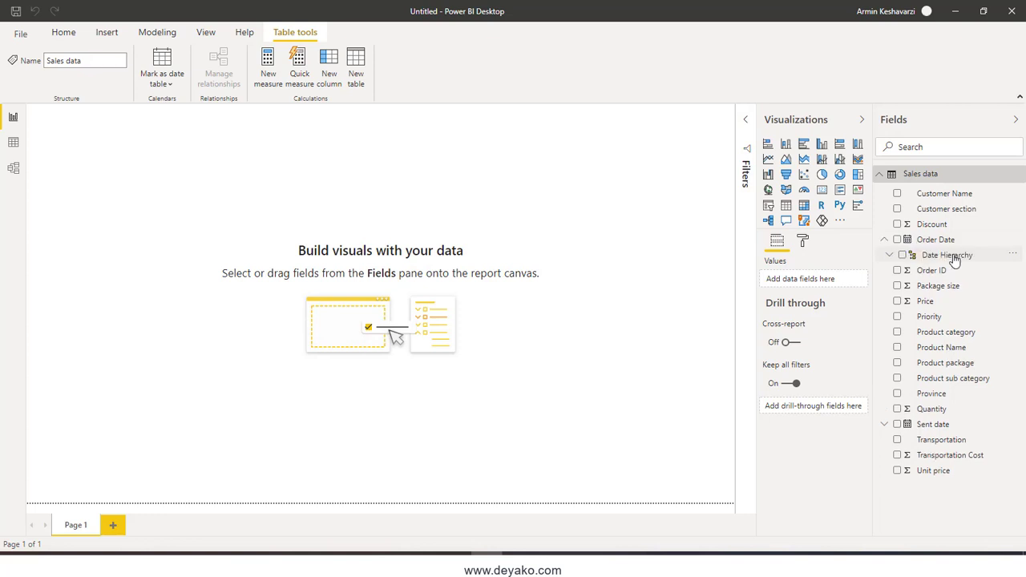
{"action": "left_click", "coordinate": [889, 255]}
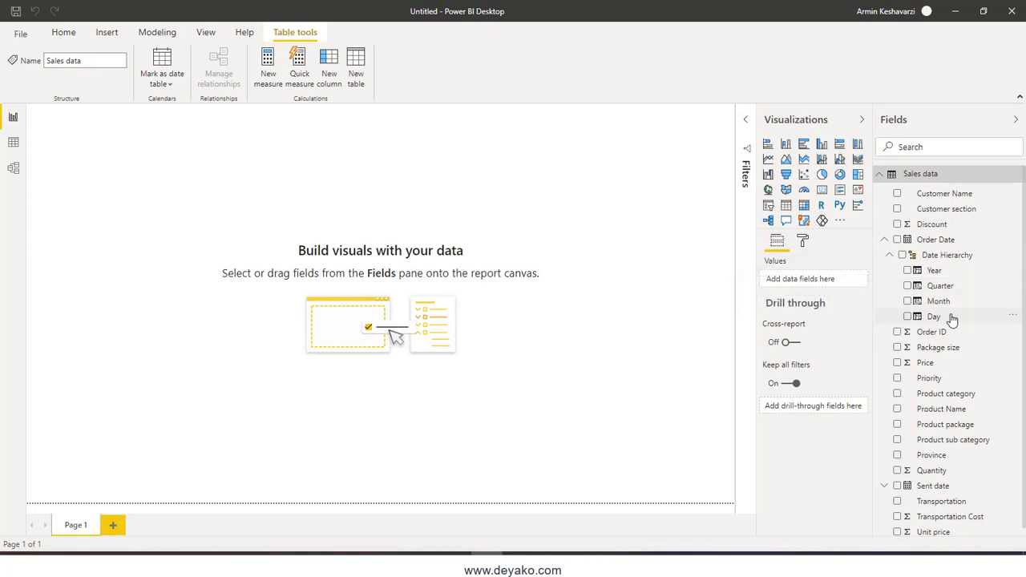
{"action": "left_click", "coordinate": [902, 240]}
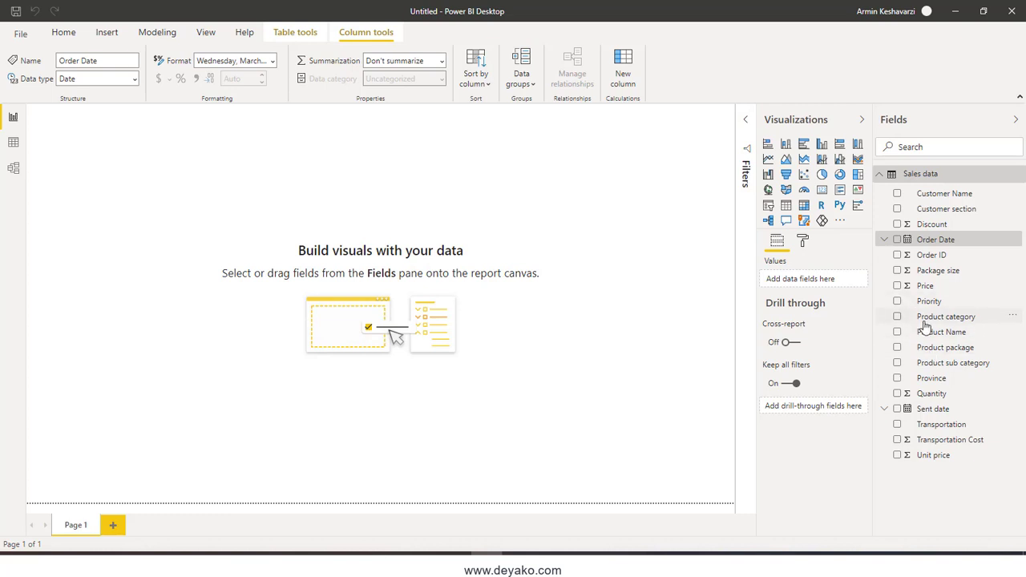
Step: Expand the Fields pane to list the Sales data fields and open the Filters pane
{"action": "left_click", "coordinate": [1017, 123]}
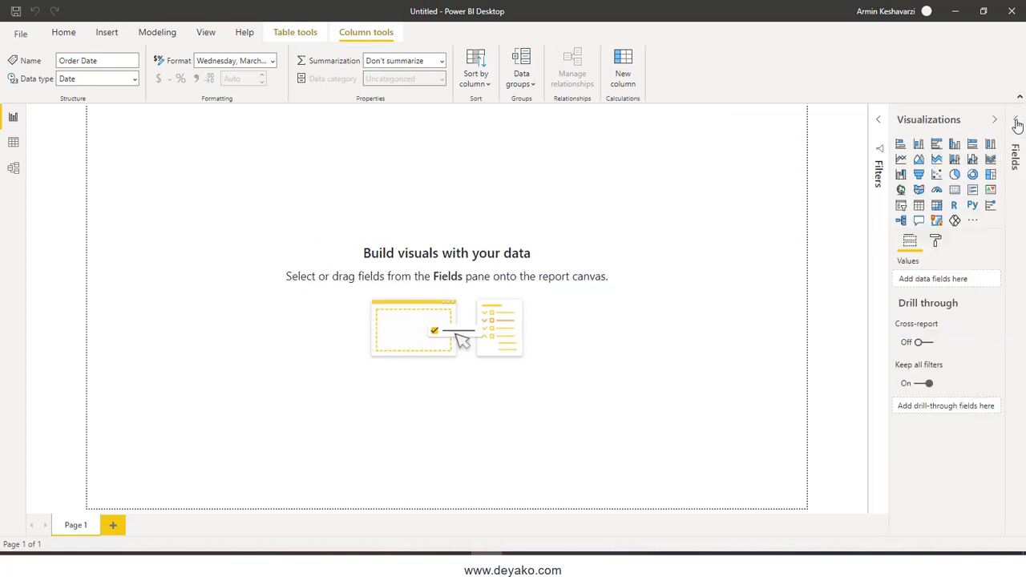
{"action": "left_click", "coordinate": [1017, 123]}
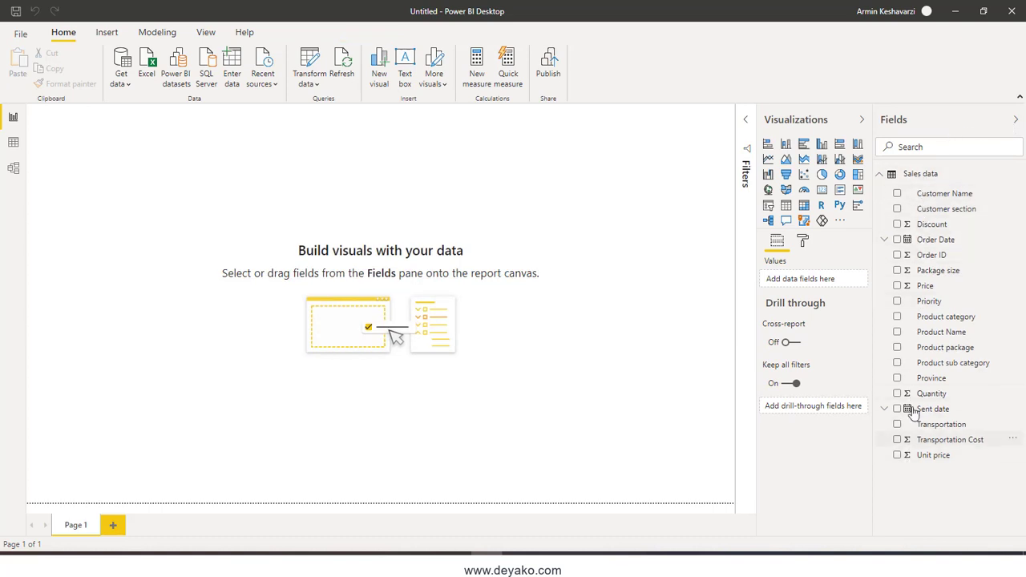
{"action": "left_click", "coordinate": [746, 122]}
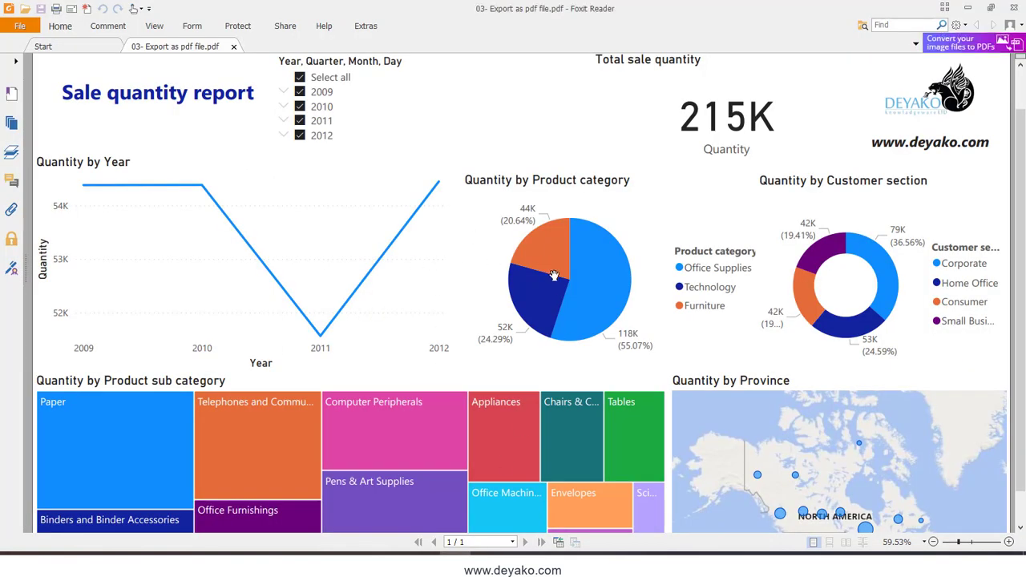
Step: Scroll through the exported Sale quantity report PDF in Foxit Reader
{"action": "scroll", "coordinate": [554, 275], "scroll_direction": "down", "scroll_amount": 2}
{"action": "scroll", "coordinate": [554, 275], "scroll_direction": "up", "scroll_amount": 1}
{"action": "scroll", "coordinate": [554, 275], "scroll_direction": "up", "scroll_amount": 1}
{"action": "scroll", "coordinate": [554, 275], "scroll_direction": "down", "scroll_amount": 2}
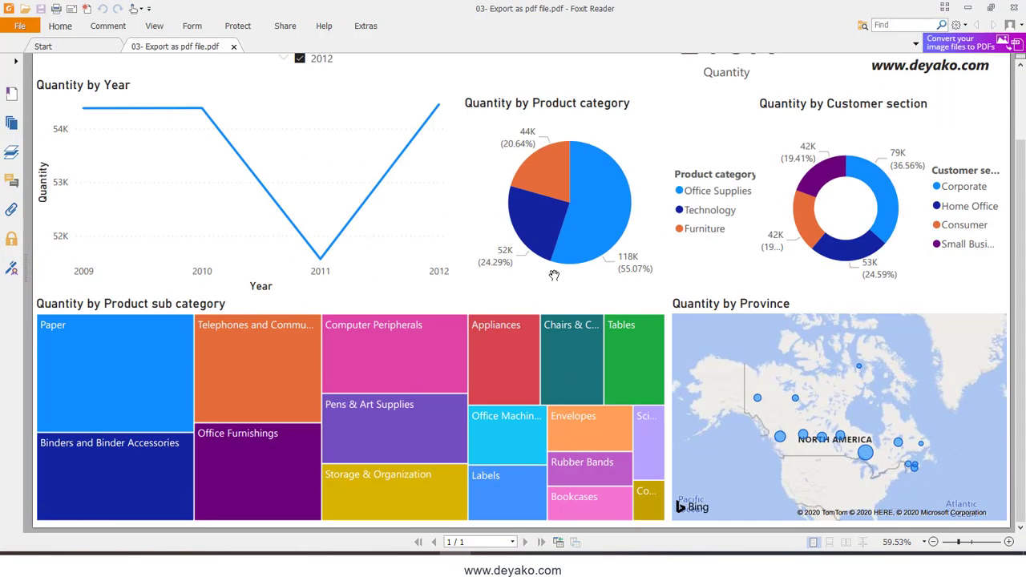
{"action": "scroll", "coordinate": [554, 275], "scroll_direction": "up", "scroll_amount": 2}
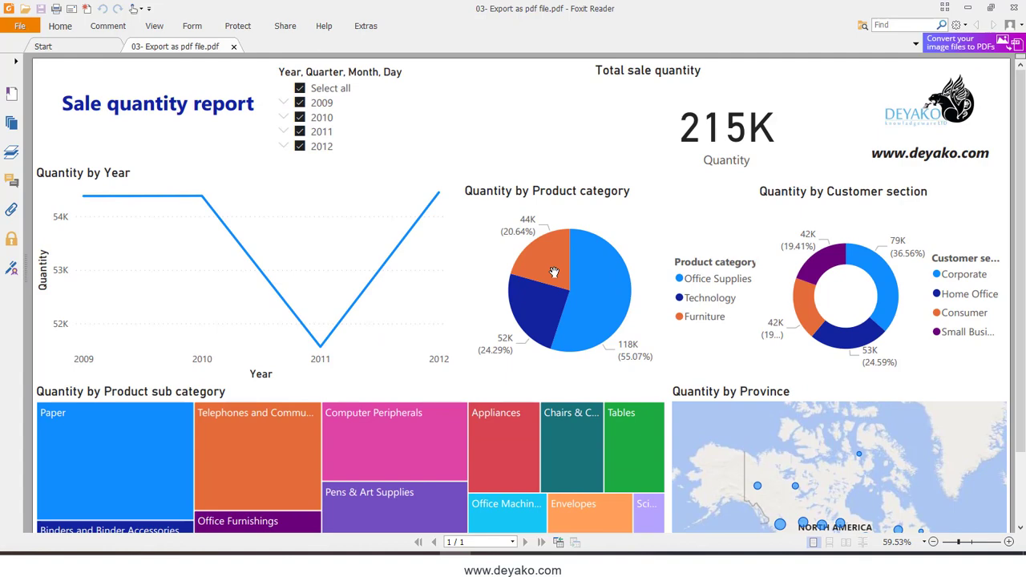
Step: Return to the empty untitled Power BI report page
{"action": "left_click", "coordinate": [968, 6]}
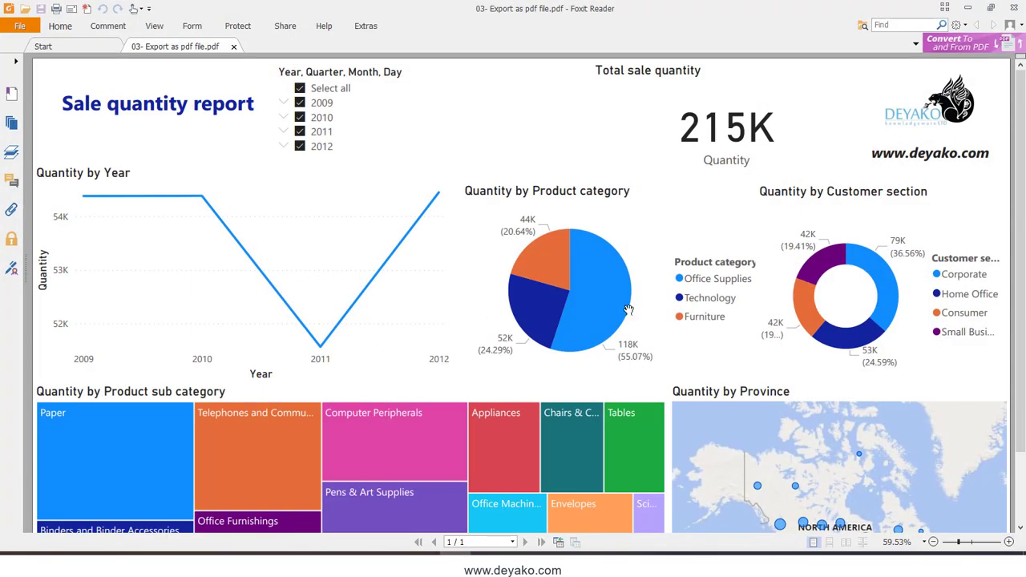
{"action": "scroll", "coordinate": [577, 275], "scroll_direction": "down", "scroll_amount": 1}
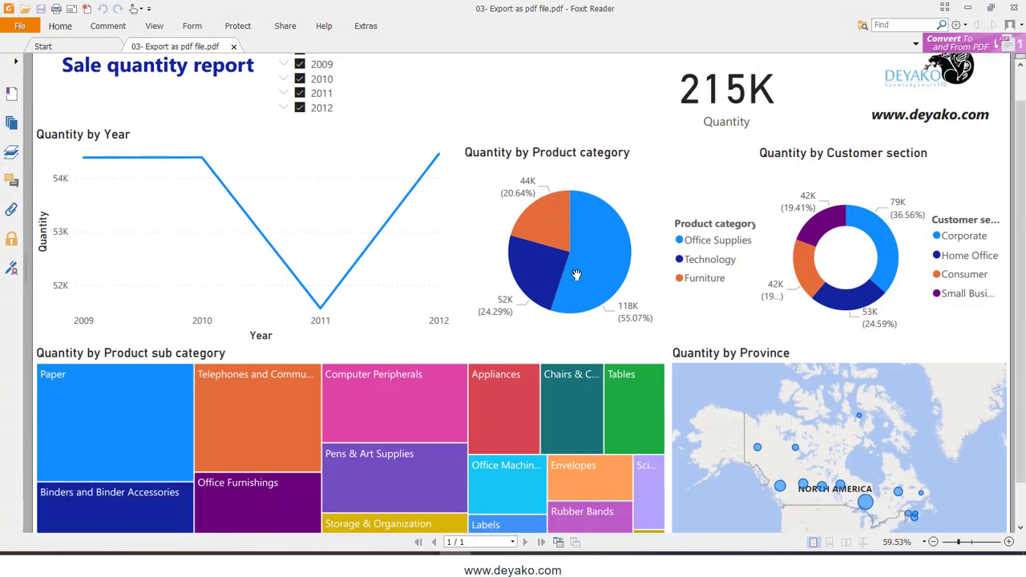
{"action": "scroll", "coordinate": [576, 275], "scroll_direction": "down", "scroll_amount": 1}
{"action": "scroll", "coordinate": [577, 275], "scroll_direction": "up", "scroll_amount": 2}
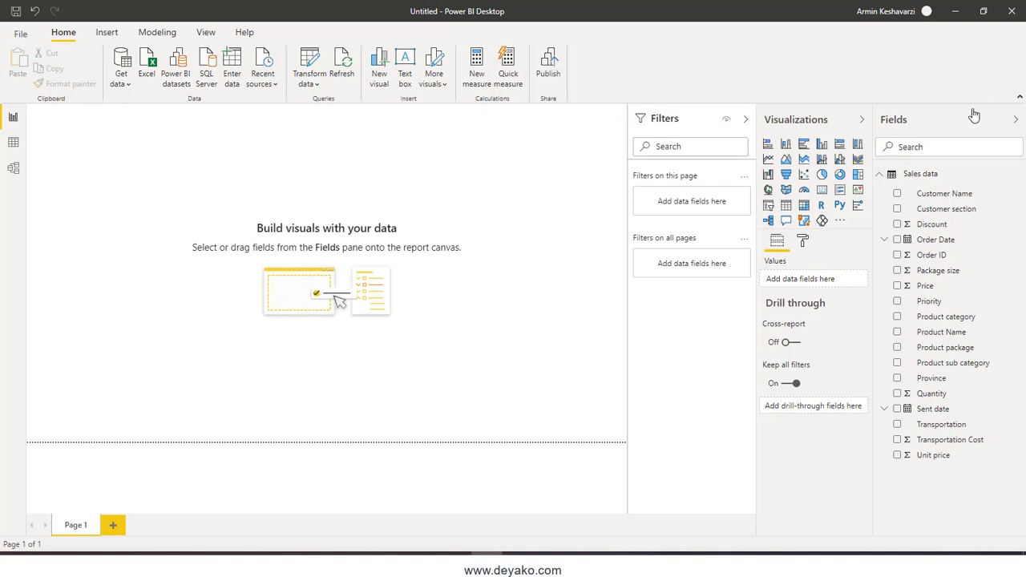
Step: Collapse and re-expand the Sales data table in the Fields pane
{"action": "left_click", "coordinate": [928, 176]}
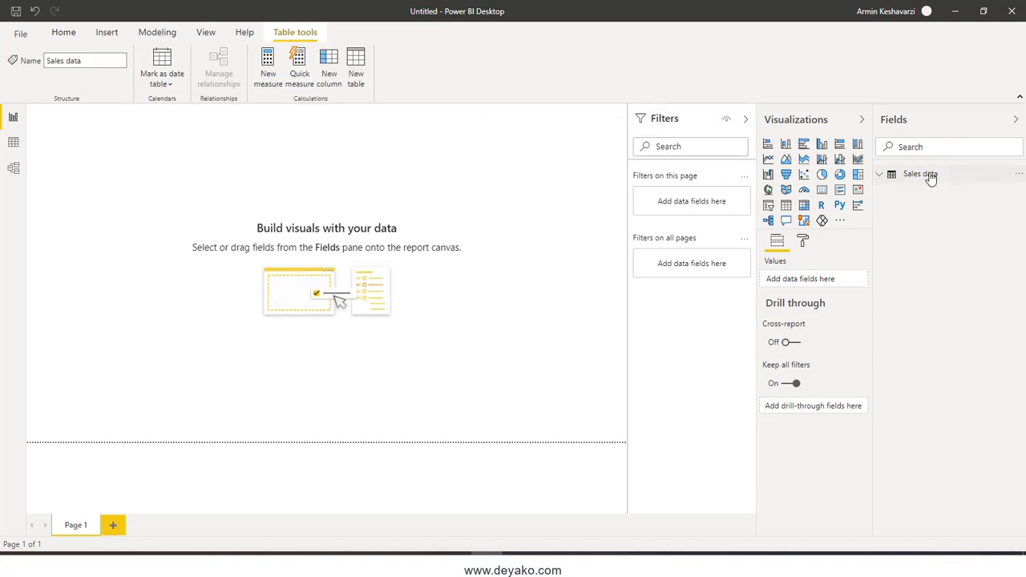
{"action": "left_click", "coordinate": [885, 178]}
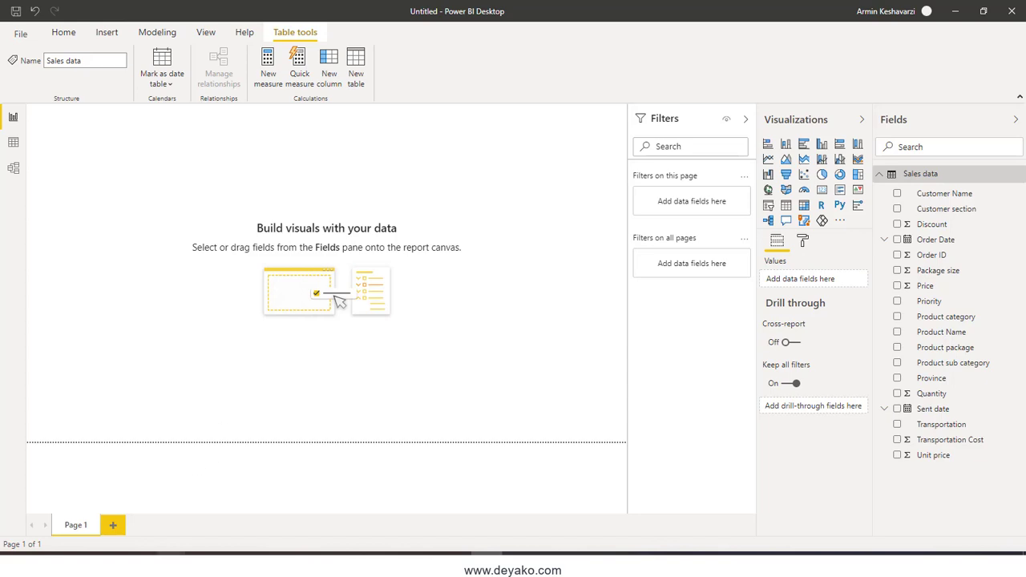
Step: Bring the Power BI folder with the Sales Data workbook forward, then minimize it
{"action": "mouse_move", "coordinate": [172, 552]}
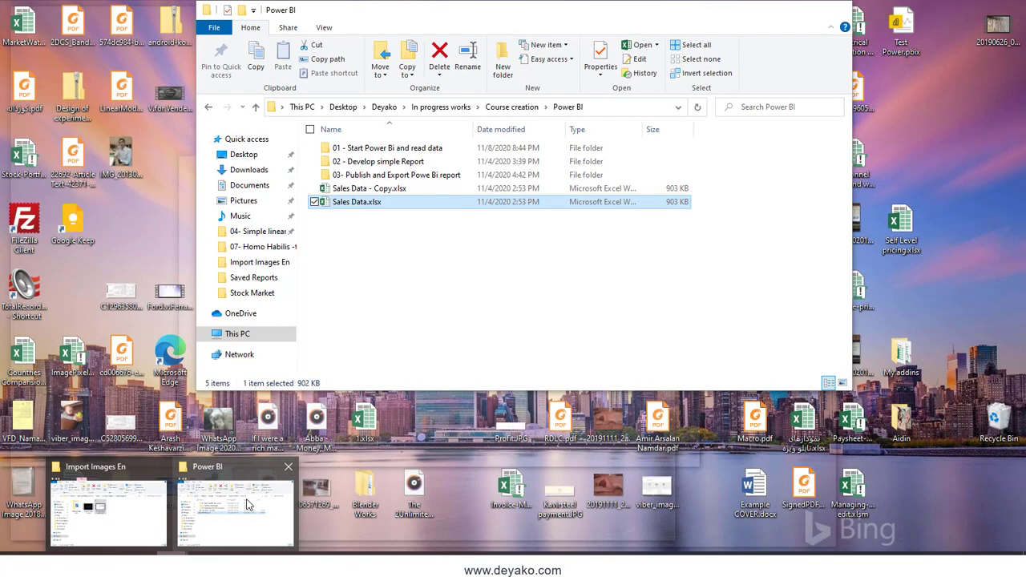
{"action": "left_click", "coordinate": [246, 503]}
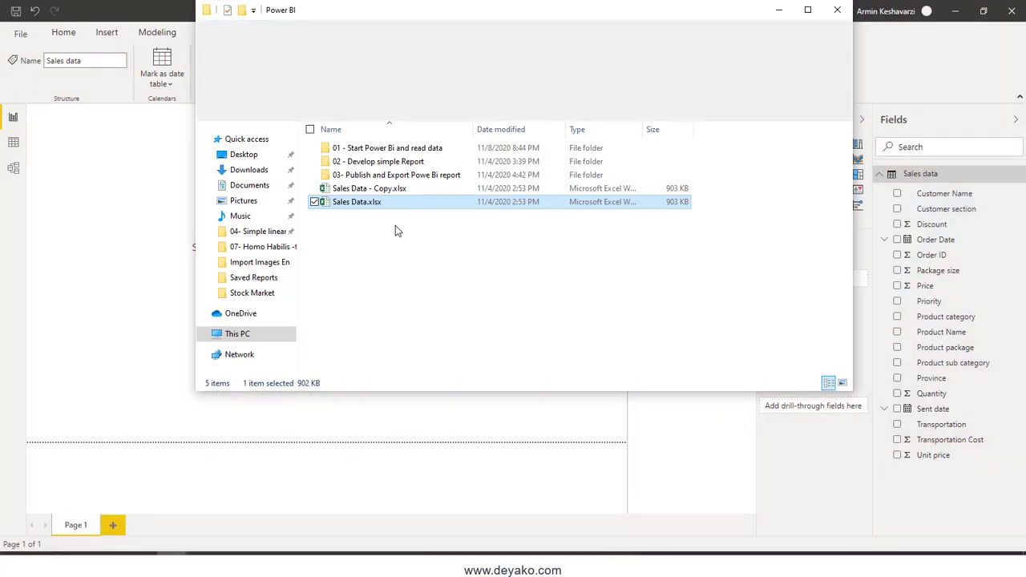
{"action": "left_click", "coordinate": [784, 15]}
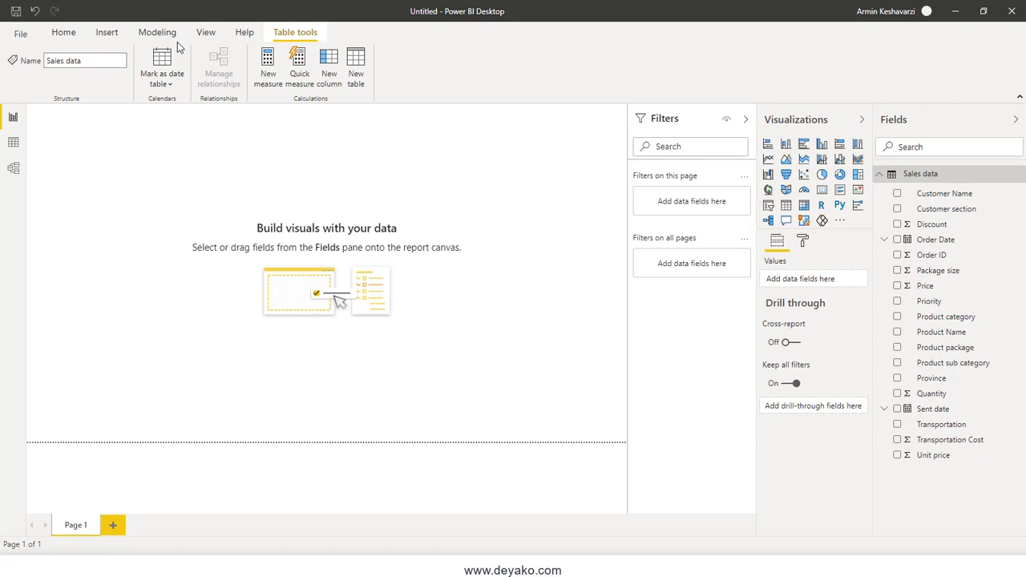
Step: Save the report as 'Power Bi Report' with the Power BI file (*.pbix) type
{"action": "left_click", "coordinate": [15, 13]}
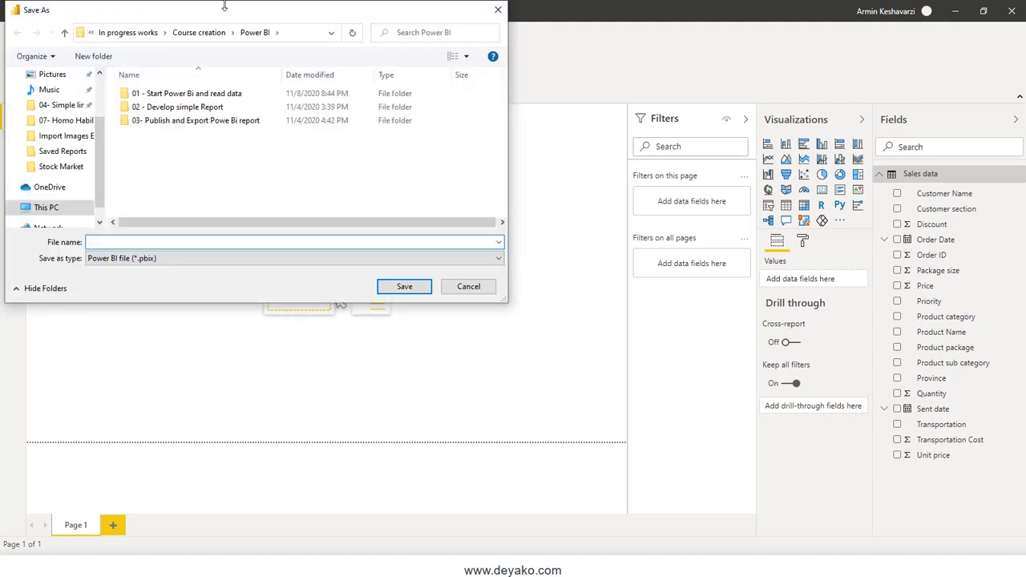
{"action": "mouse_move", "coordinate": [244, 10]}
{"action": "left_mouse_down"}
{"action": "mouse_move", "coordinate": [385, 48]}
{"action": "mouse_move", "coordinate": [405, 78]}
{"action": "left_mouse_up"}
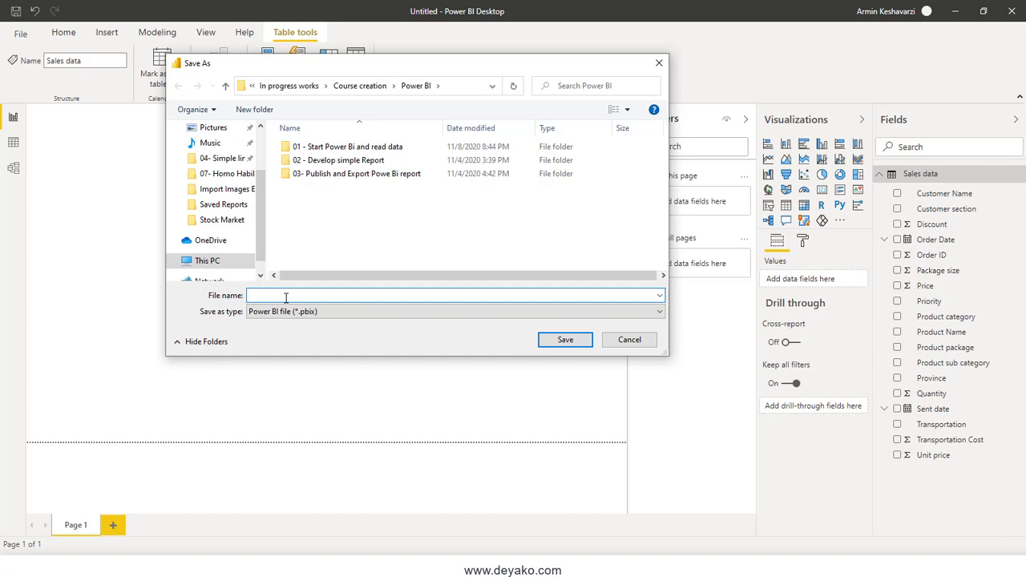
{"action": "type", "text": "Power Bi Report"}
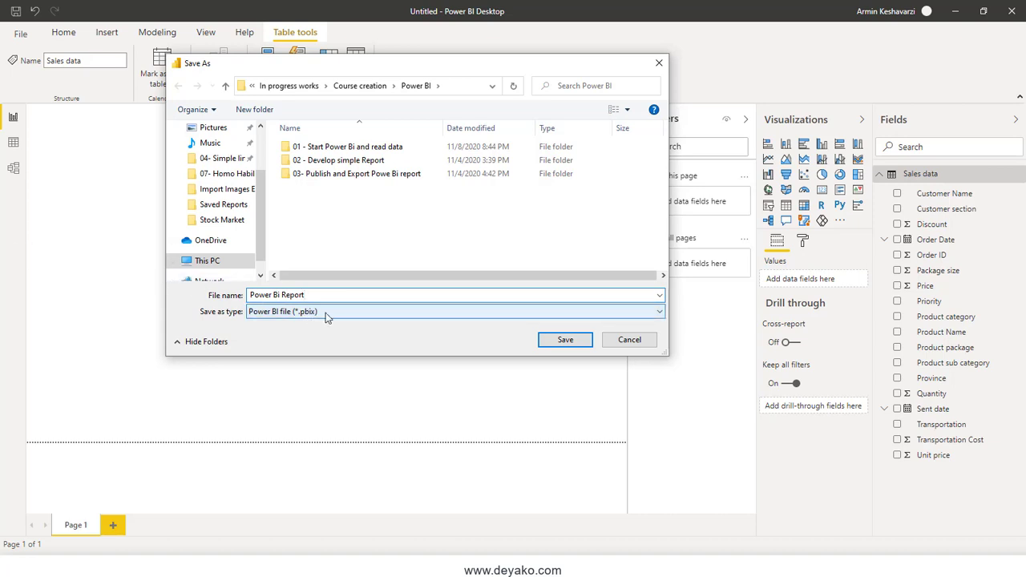
{"action": "left_click", "coordinate": [325, 313]}
{"action": "left_click", "coordinate": [326, 313]}
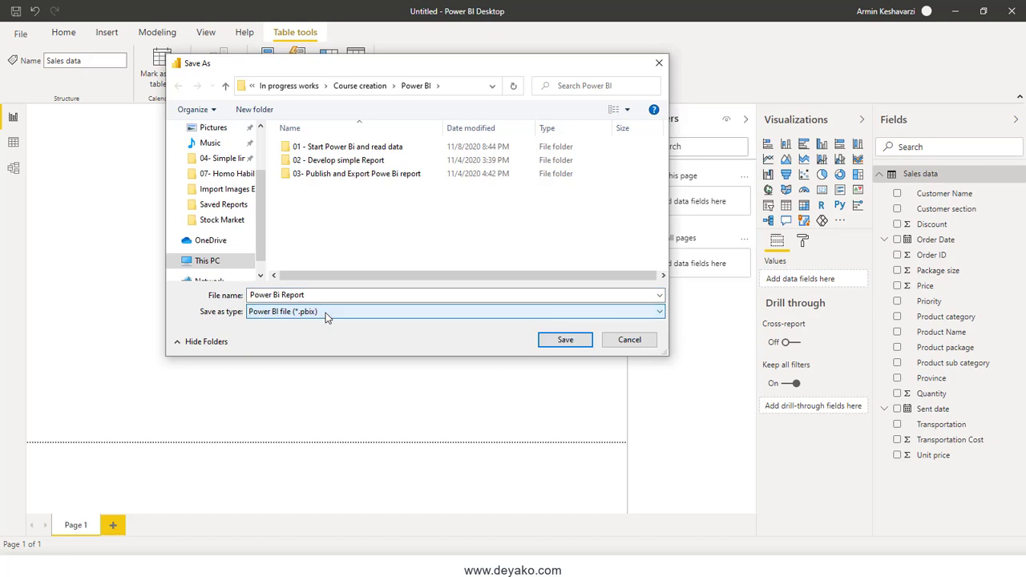
{"action": "left_click", "coordinate": [325, 312]}
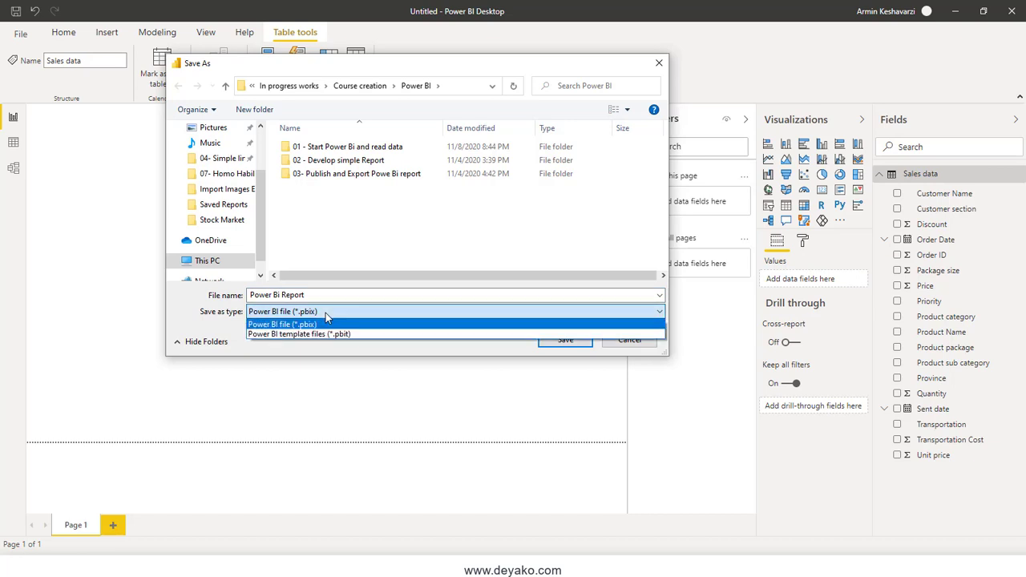
{"action": "left_click", "coordinate": [326, 313]}
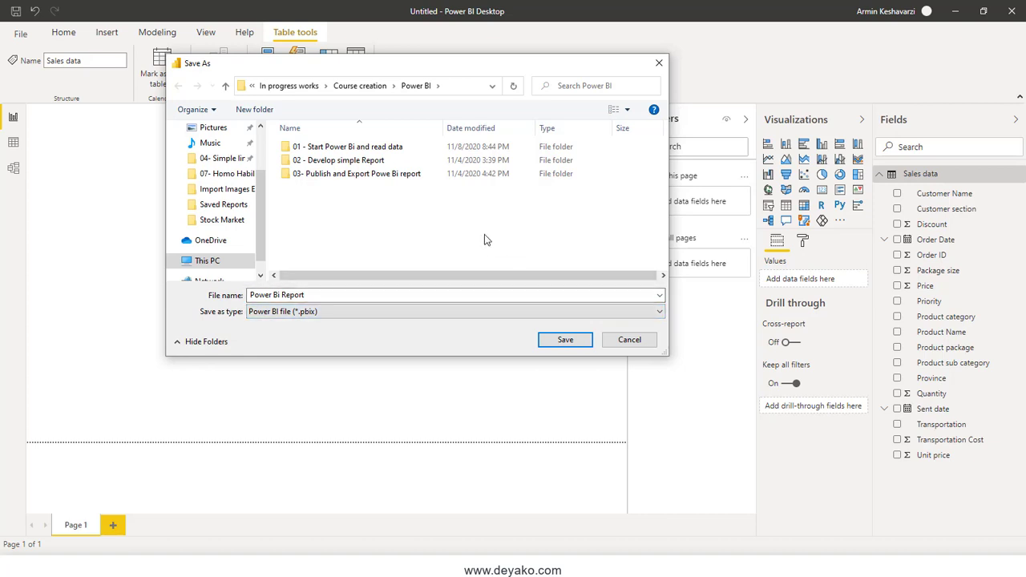
{"action": "left_click", "coordinate": [567, 341]}
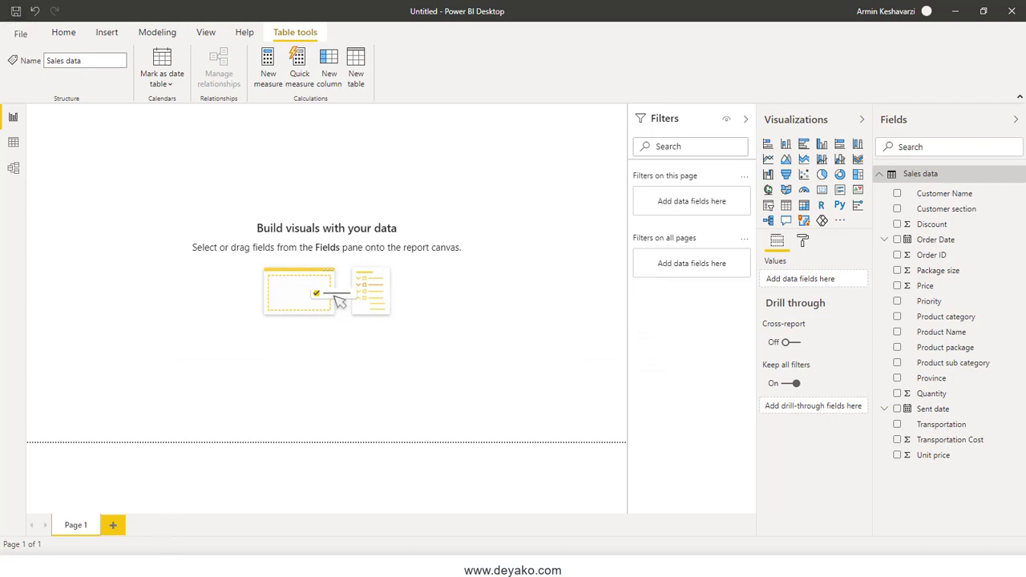
Step: Confirm Power Bi Report.pbix is in the Power BI folder, then show the Deyako YouTube and Telegram channels
{"action": "mouse_move", "coordinate": [169, 552]}
{"action": "left_click", "coordinate": [225, 517]}
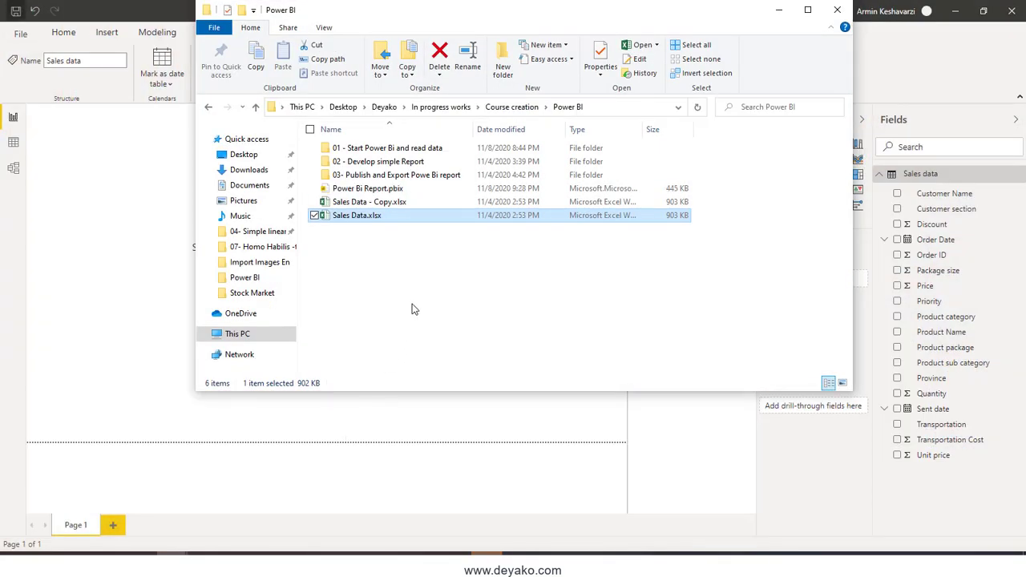
{"action": "left_click", "coordinate": [349, 189]}
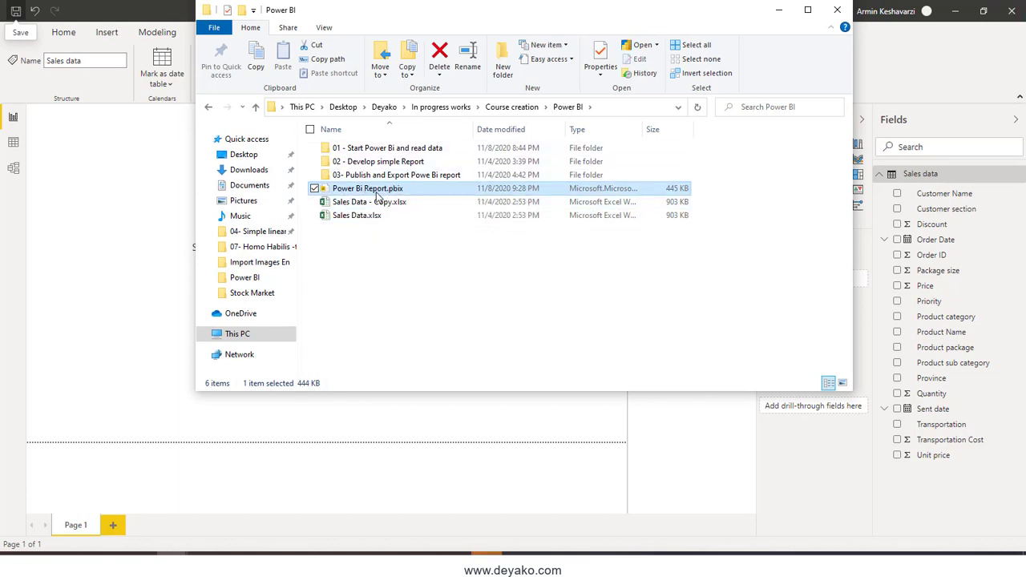
{"action": "left_click", "coordinate": [779, 9]}
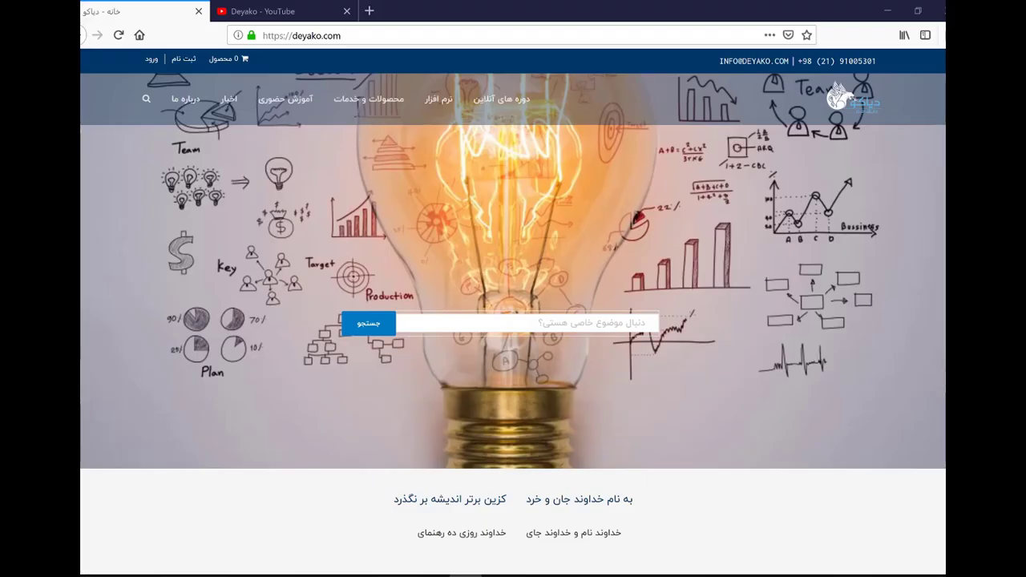
{"action": "left_click", "coordinate": [289, 11]}
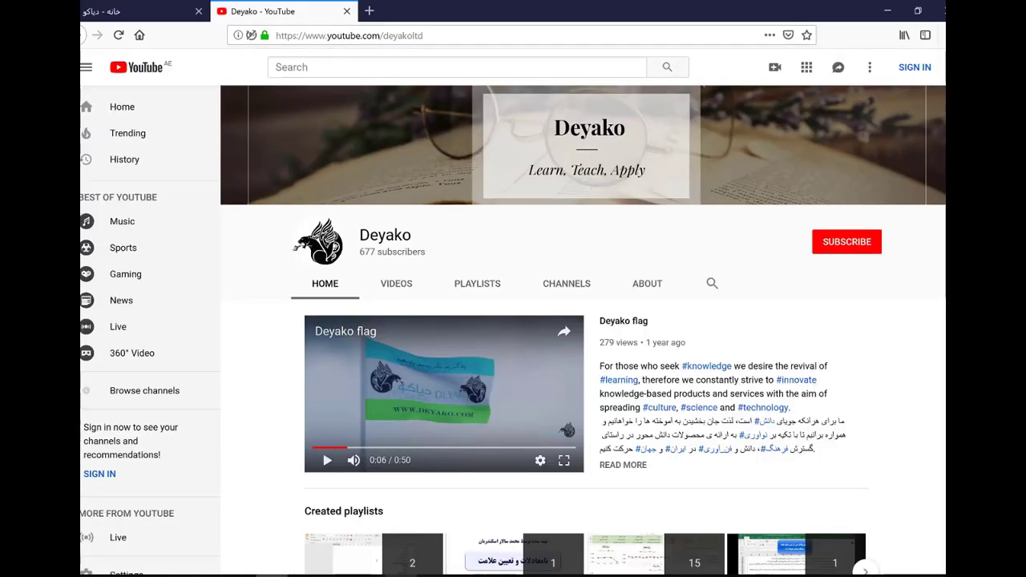
{"action": "key", "text": "alt+Tab"}
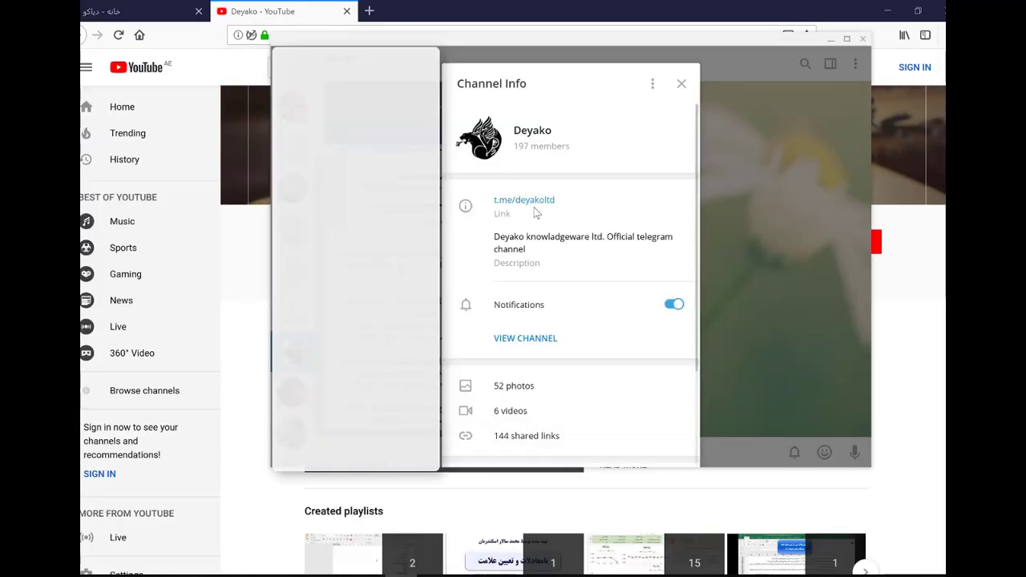